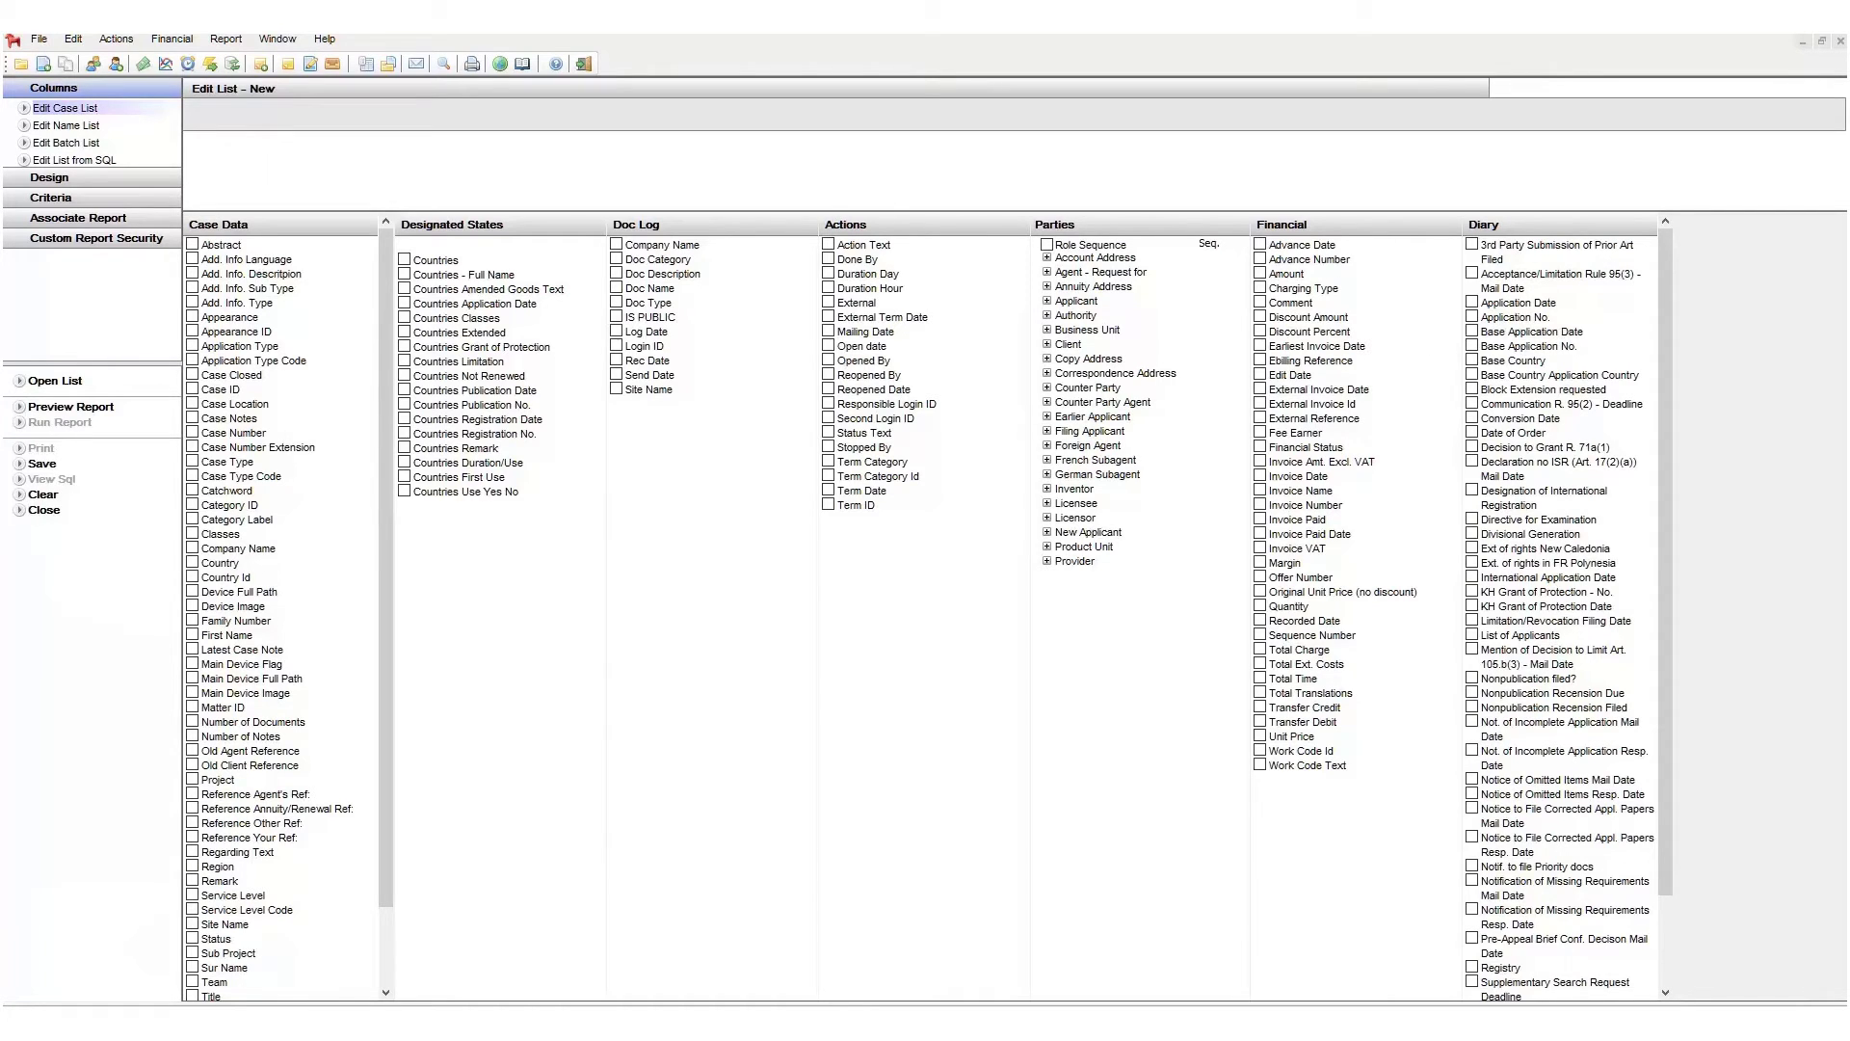
# Step: Look through the Design, Criteria and Associate Report sections, and review the column choices available for a case list
pyautogui.click(104, 179)
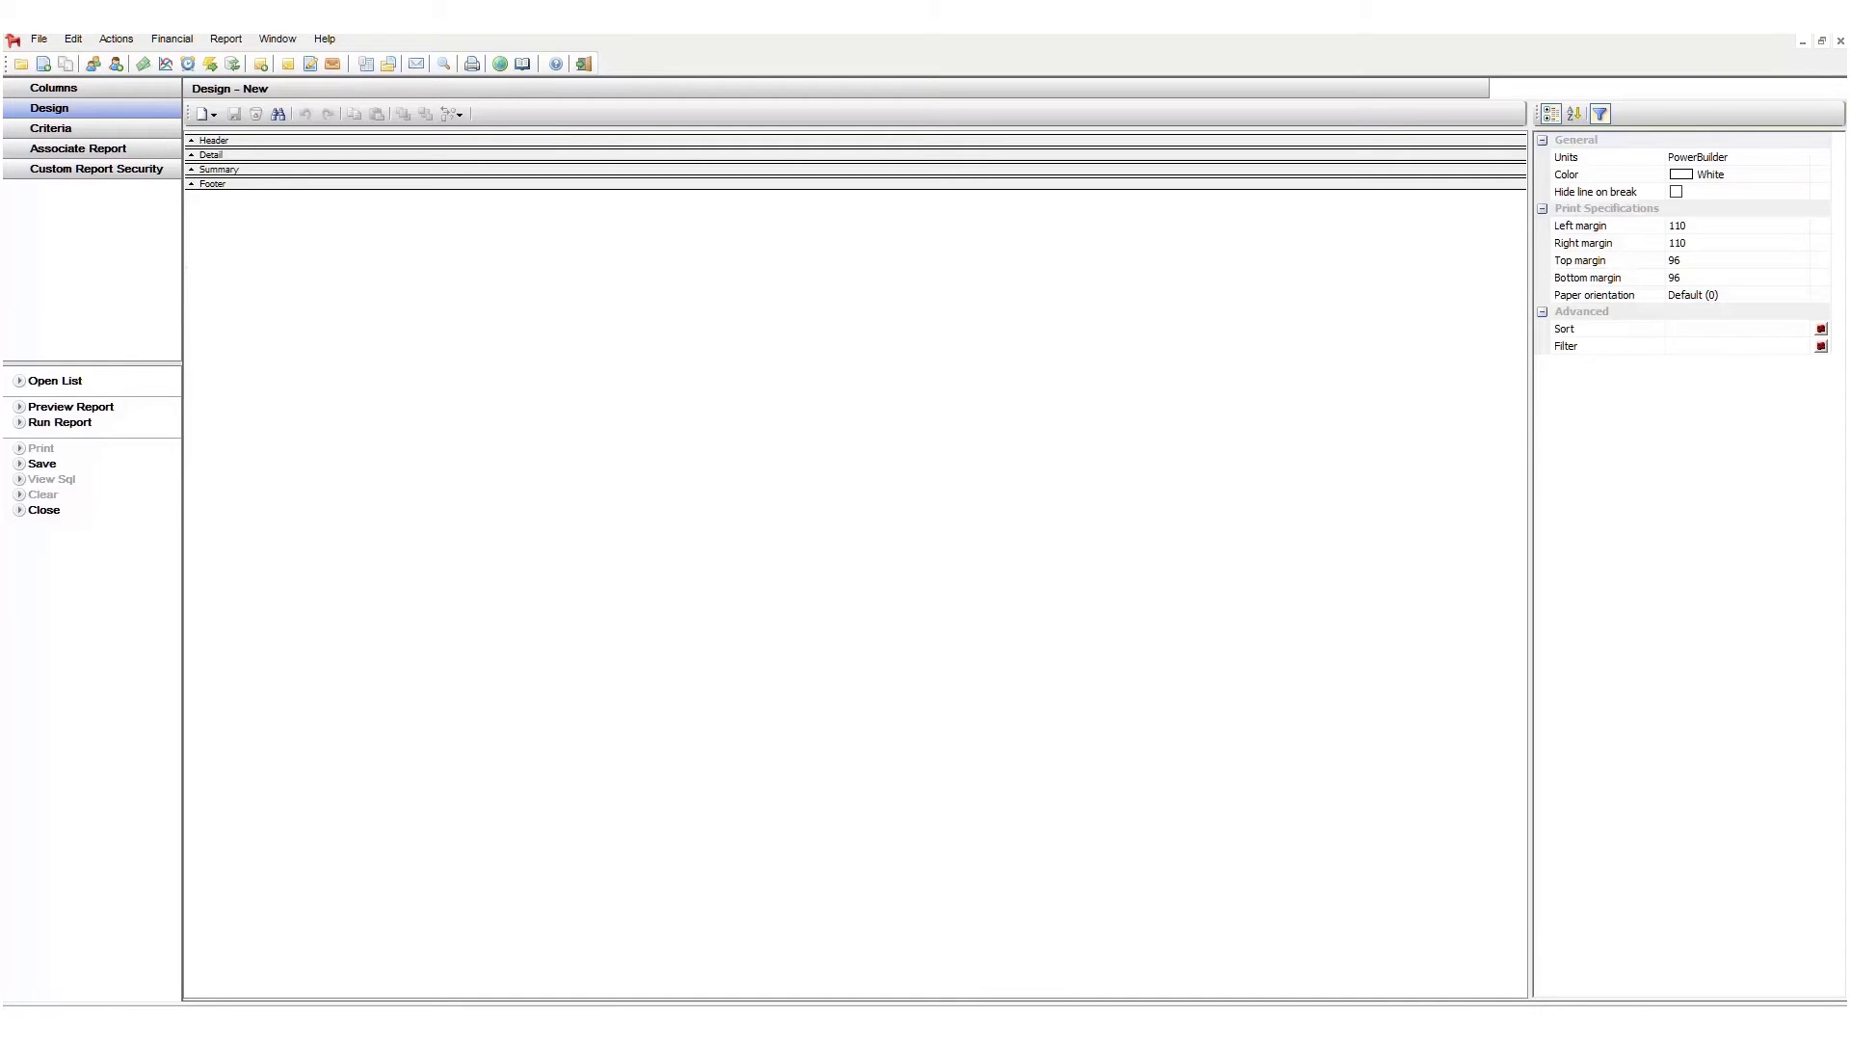
pyautogui.click(136, 131)
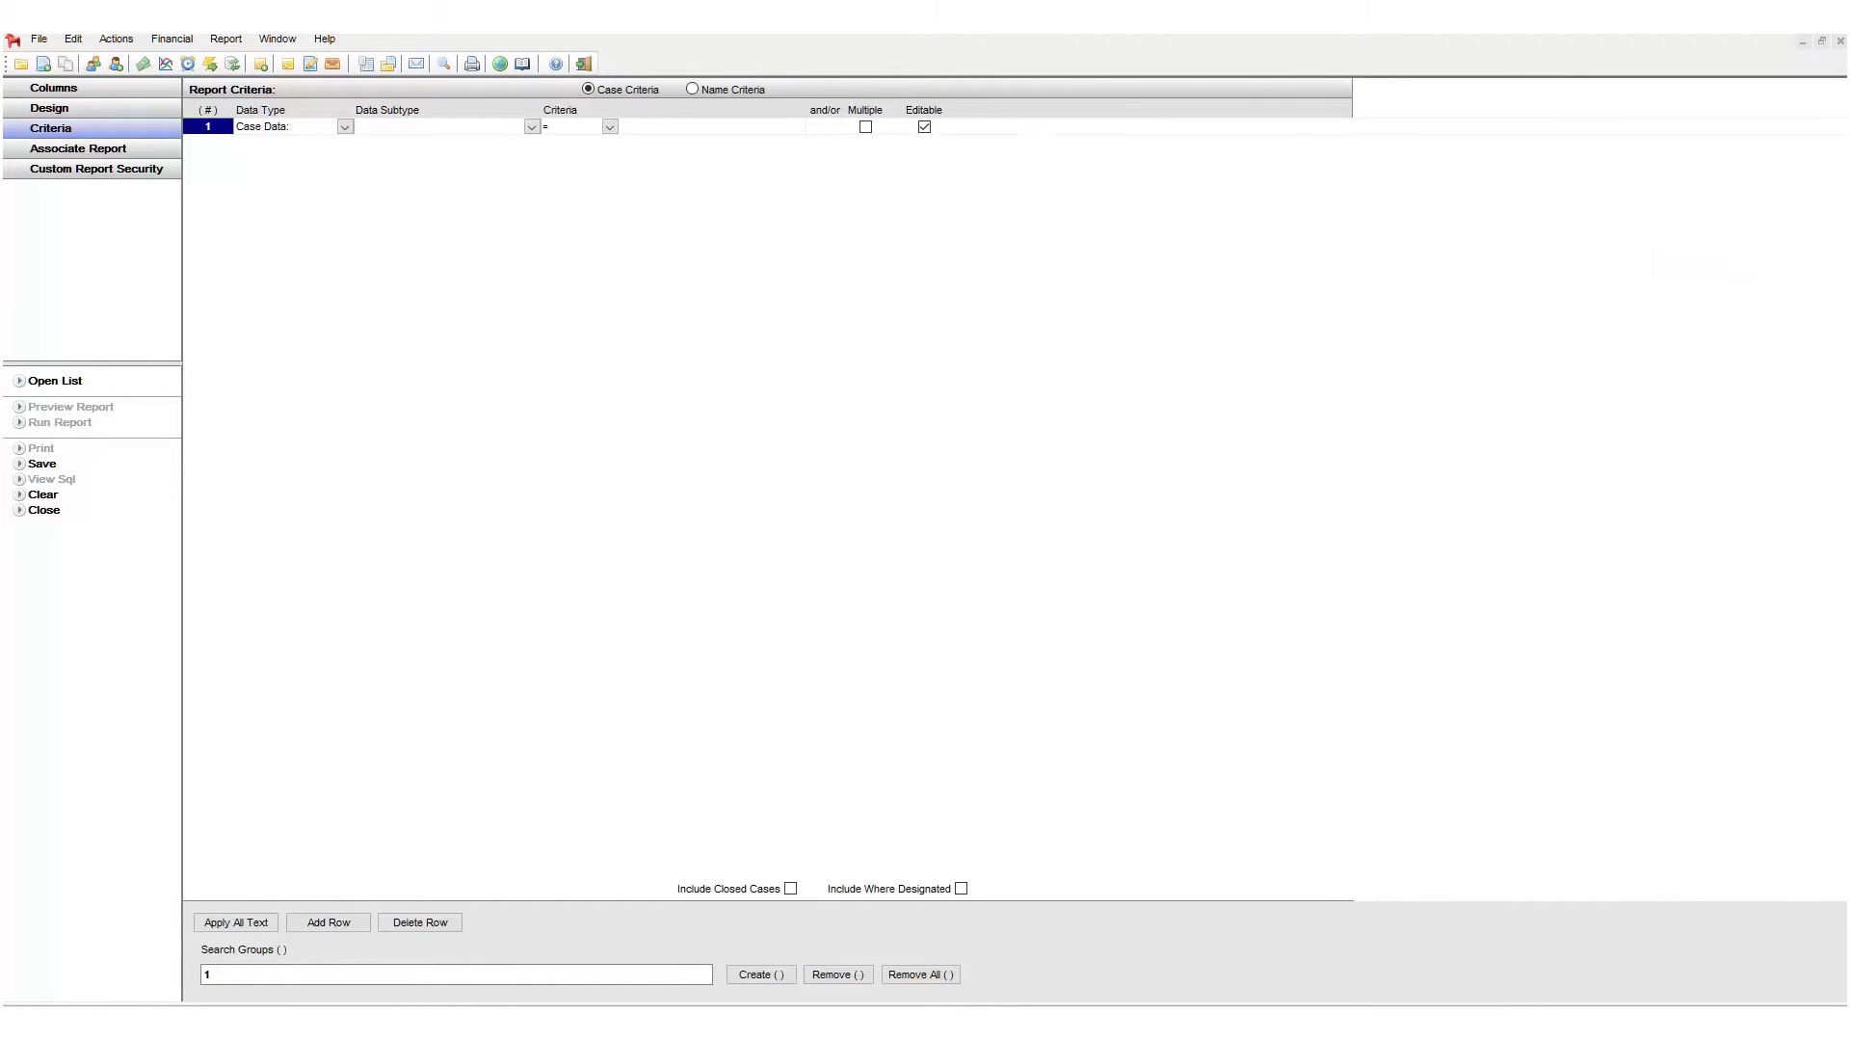
pyautogui.click(111, 151)
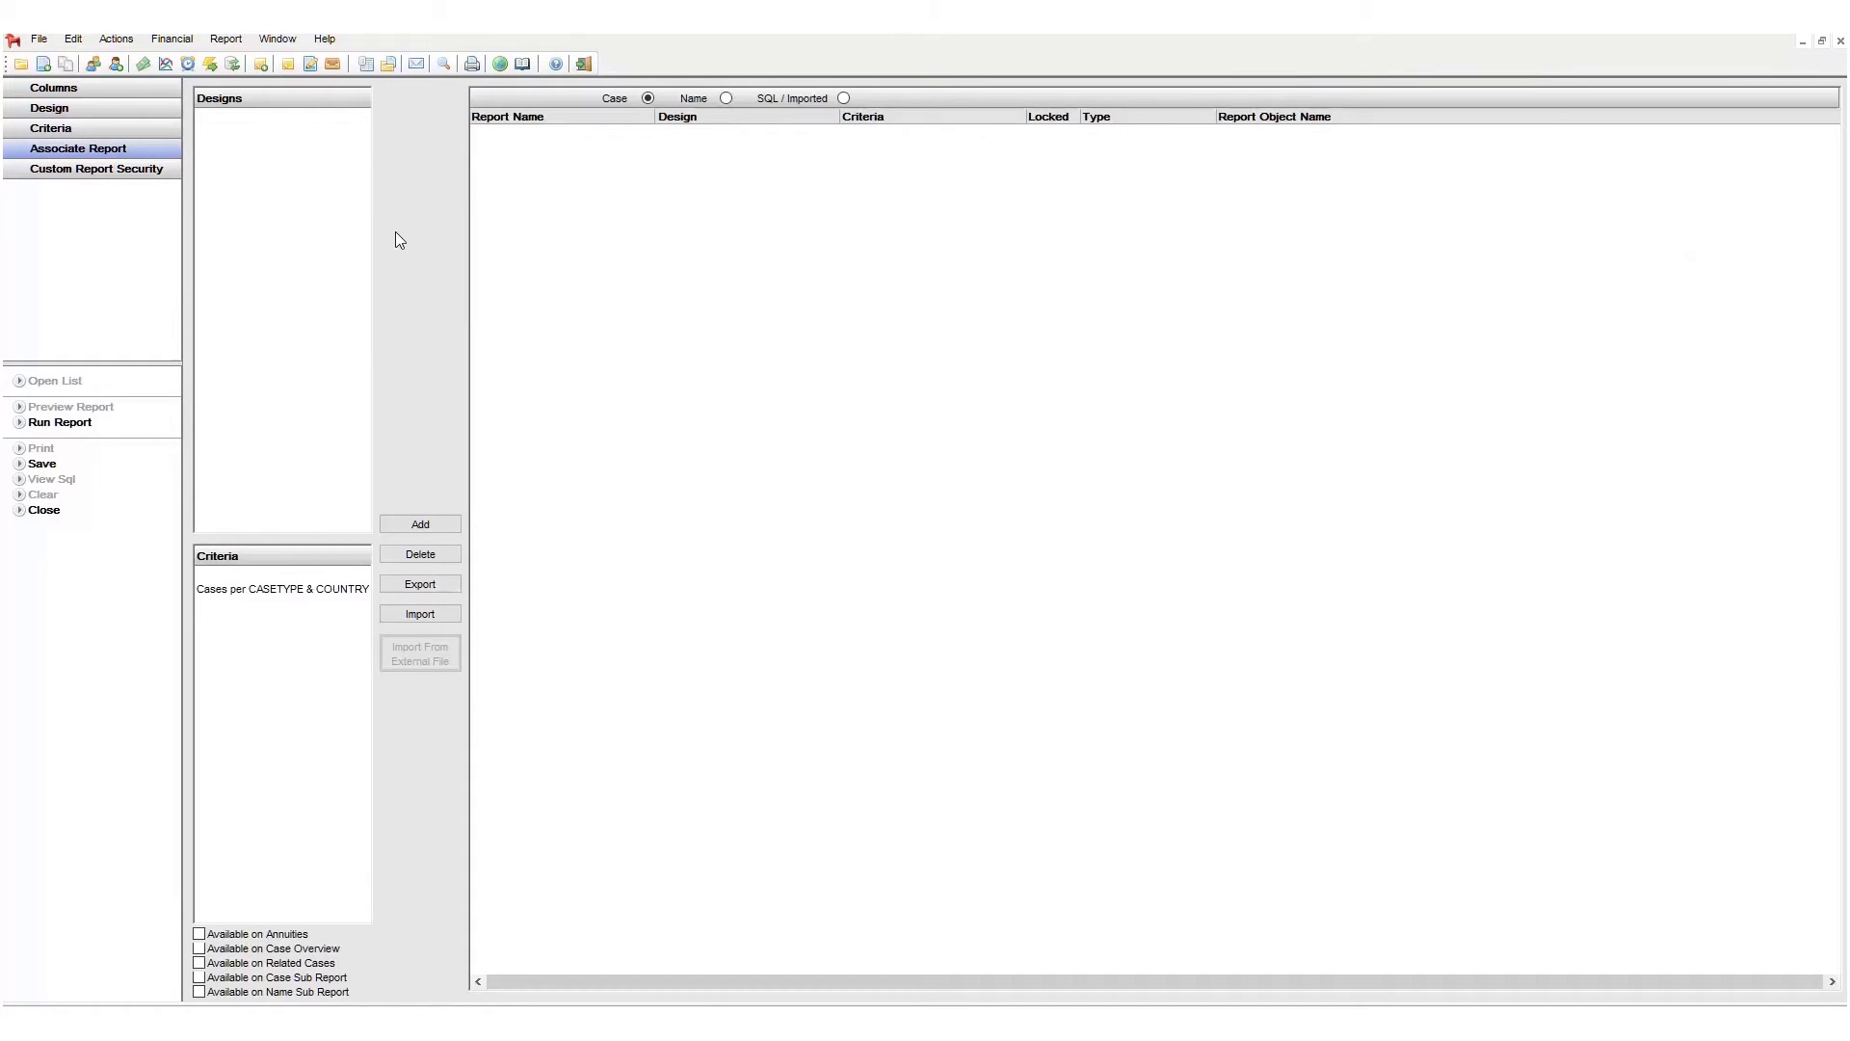
pyautogui.click(106, 87)
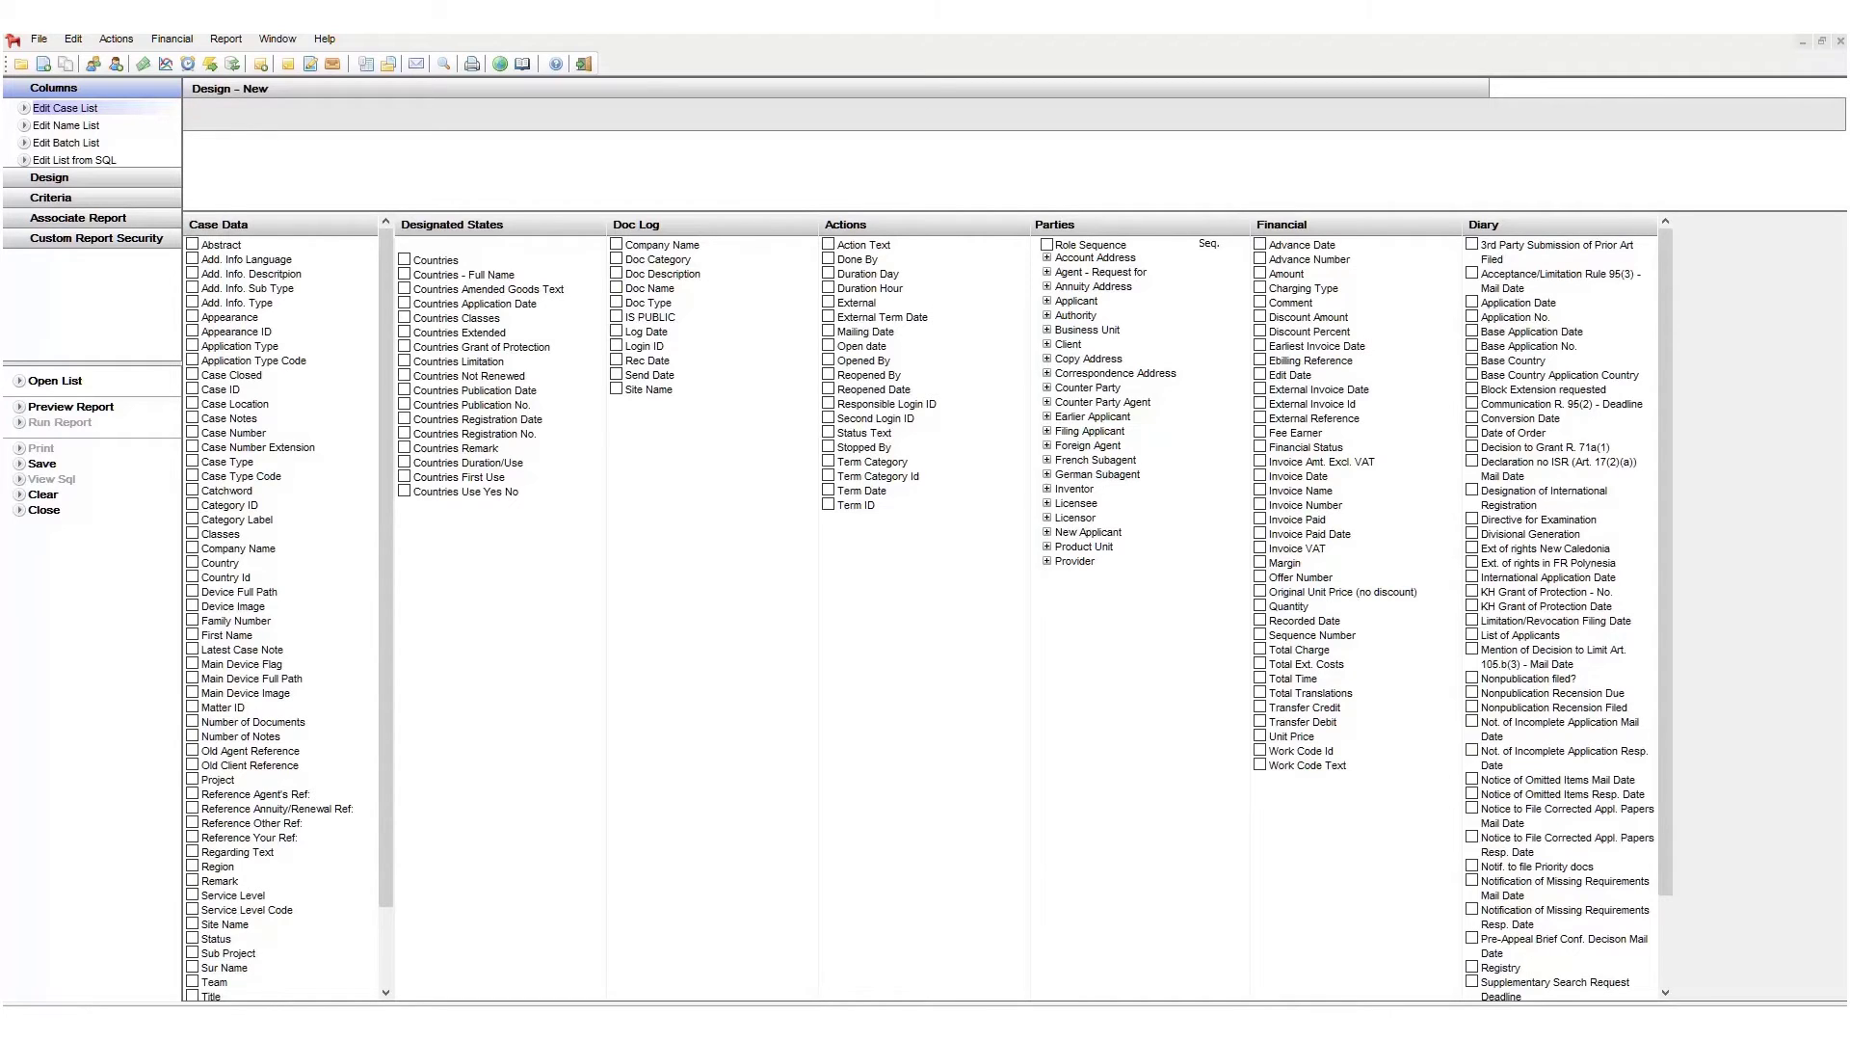
pyautogui.moveTo(386, 570); pyautogui.dragTo(364, 445)
pyautogui.moveTo(1667, 587); pyautogui.dragTo(1445, 674)
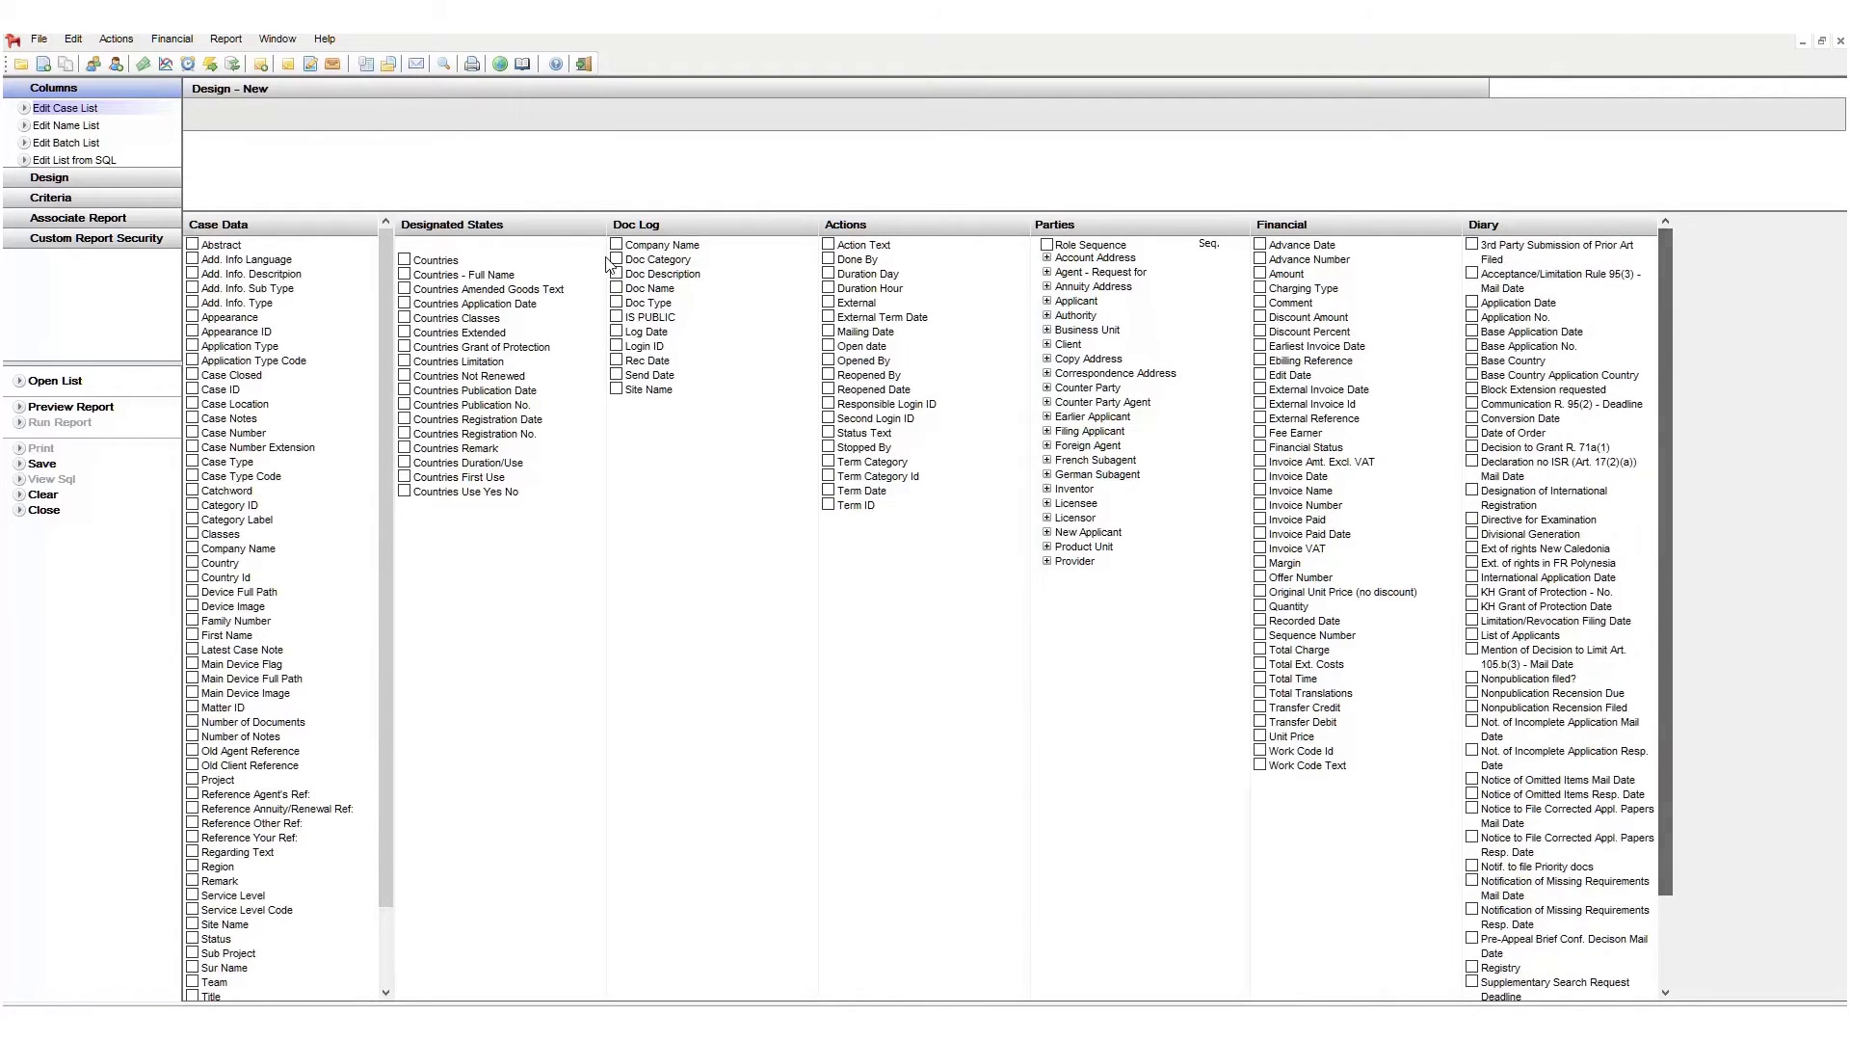
# Step: Add the Catchword and Case Number fields as the case list's columns, leaving out Countries Classes
pyautogui.click(405, 319)
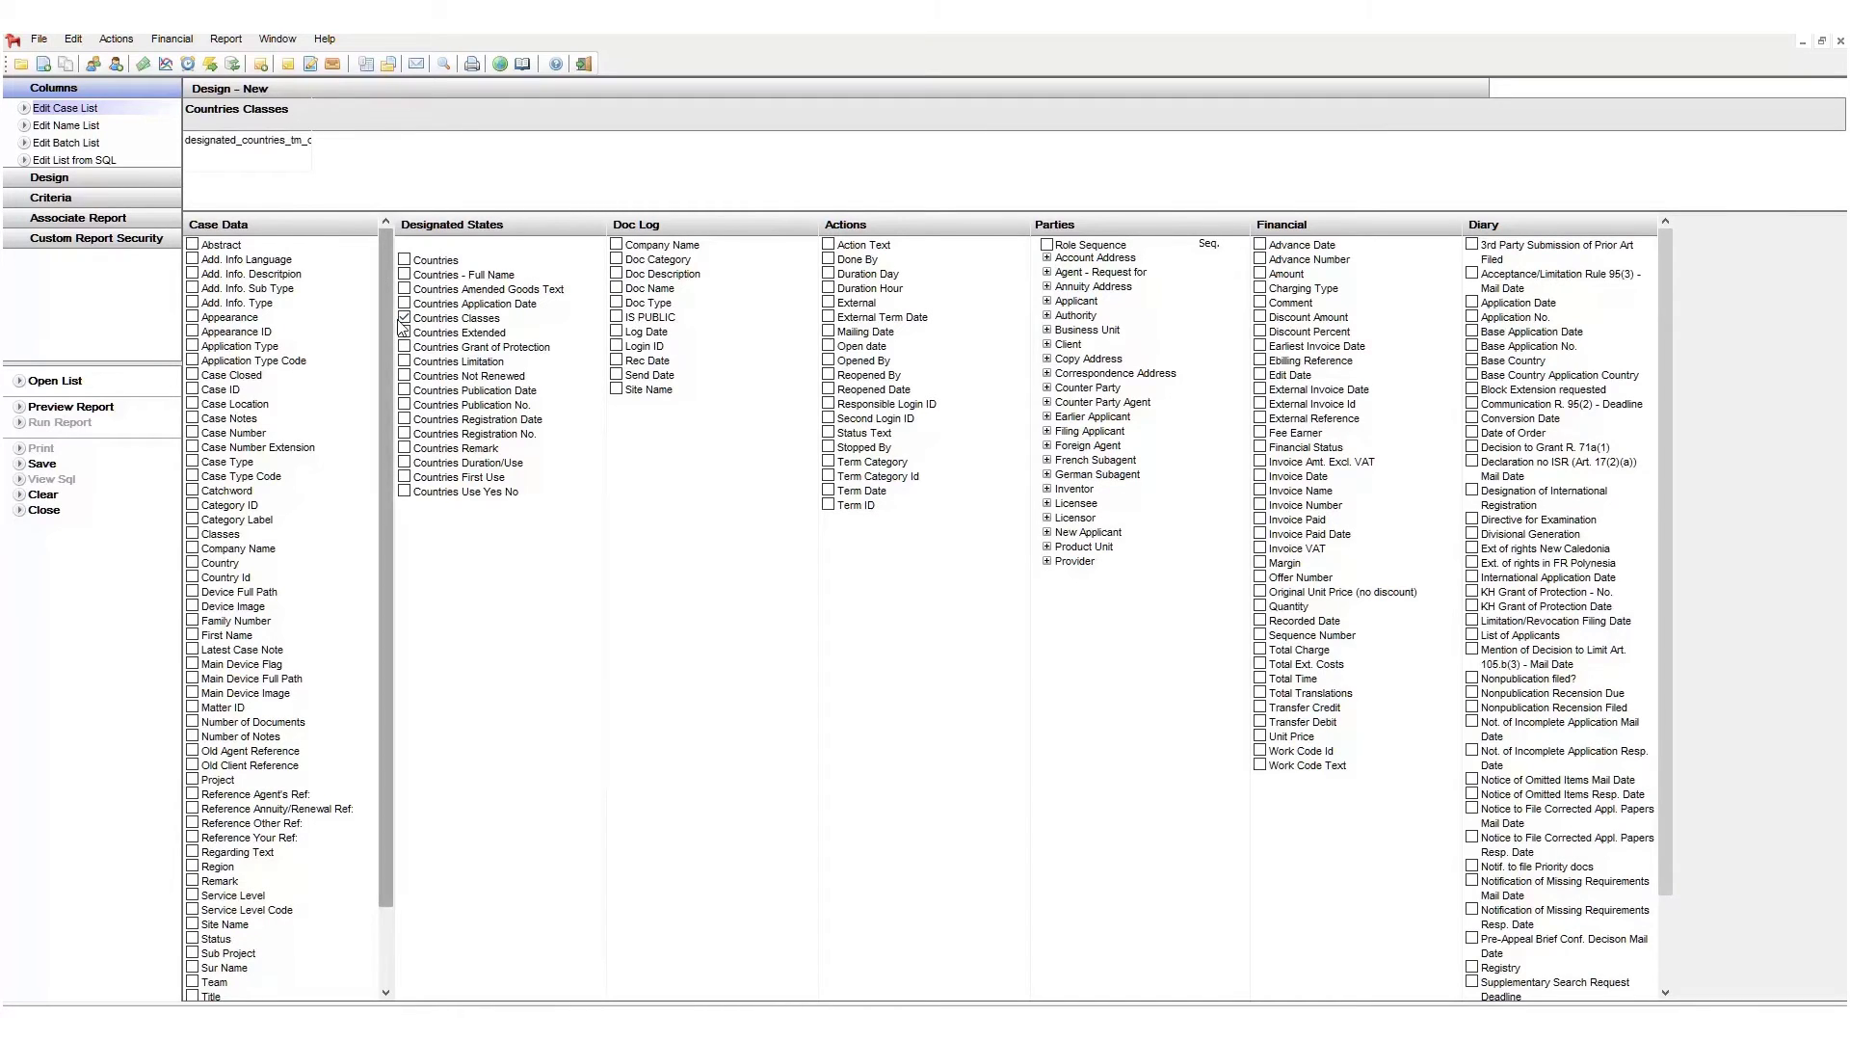
pyautogui.click(404, 320)
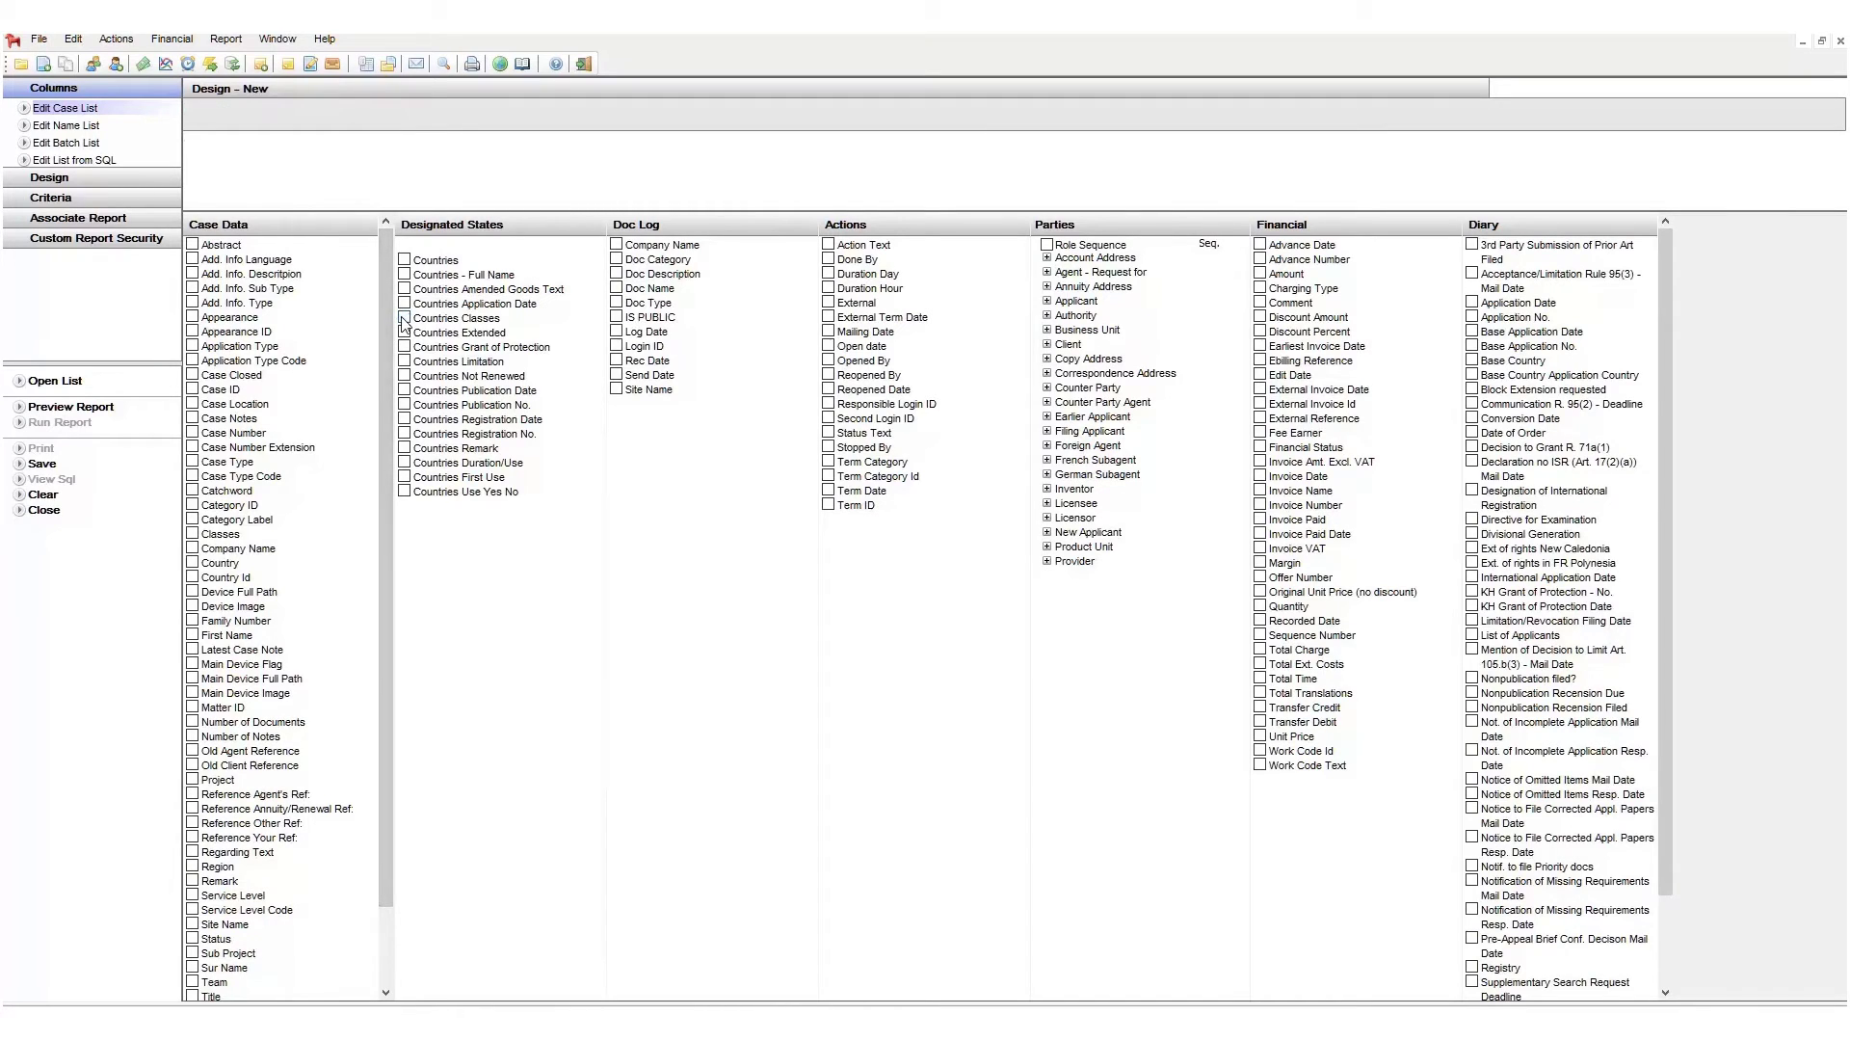
pyautogui.click(194, 491)
pyautogui.click(193, 433)
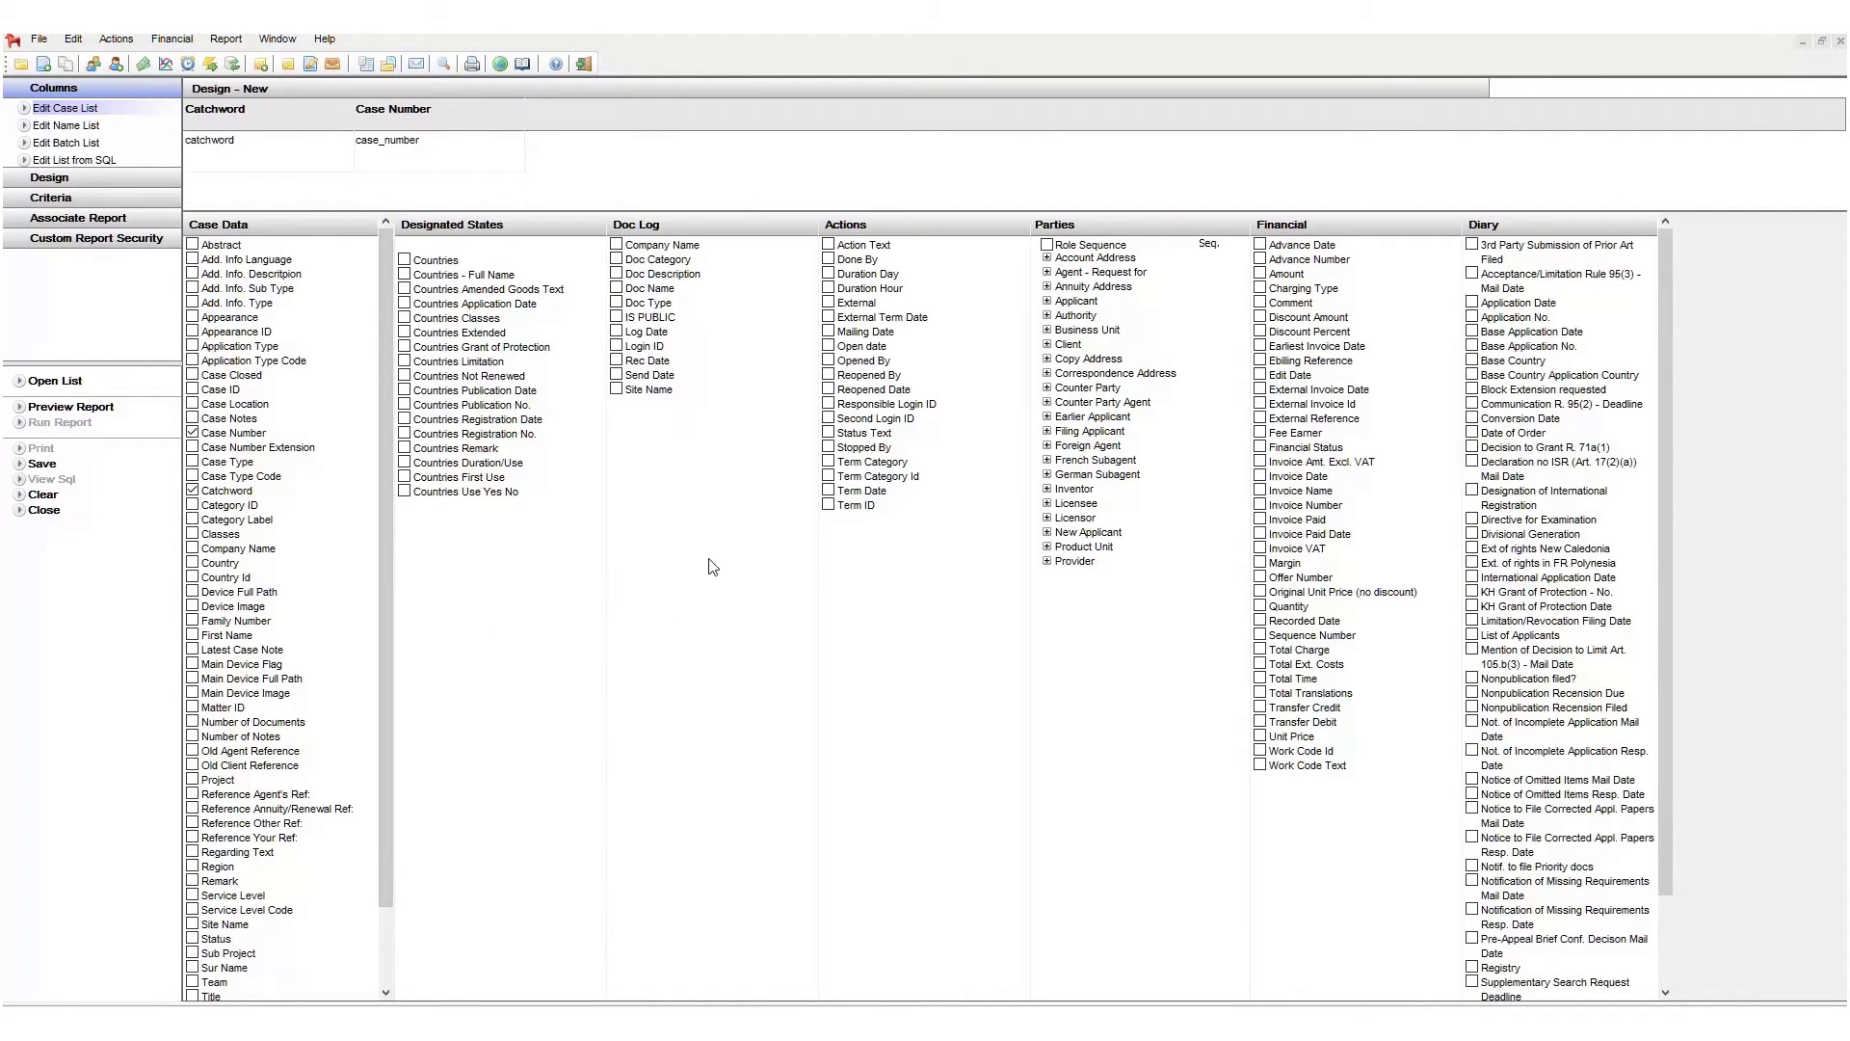
# Step: Save the column list under the name "Default Layout"
pyautogui.click(43, 463)
pyautogui.write('Default Layout')
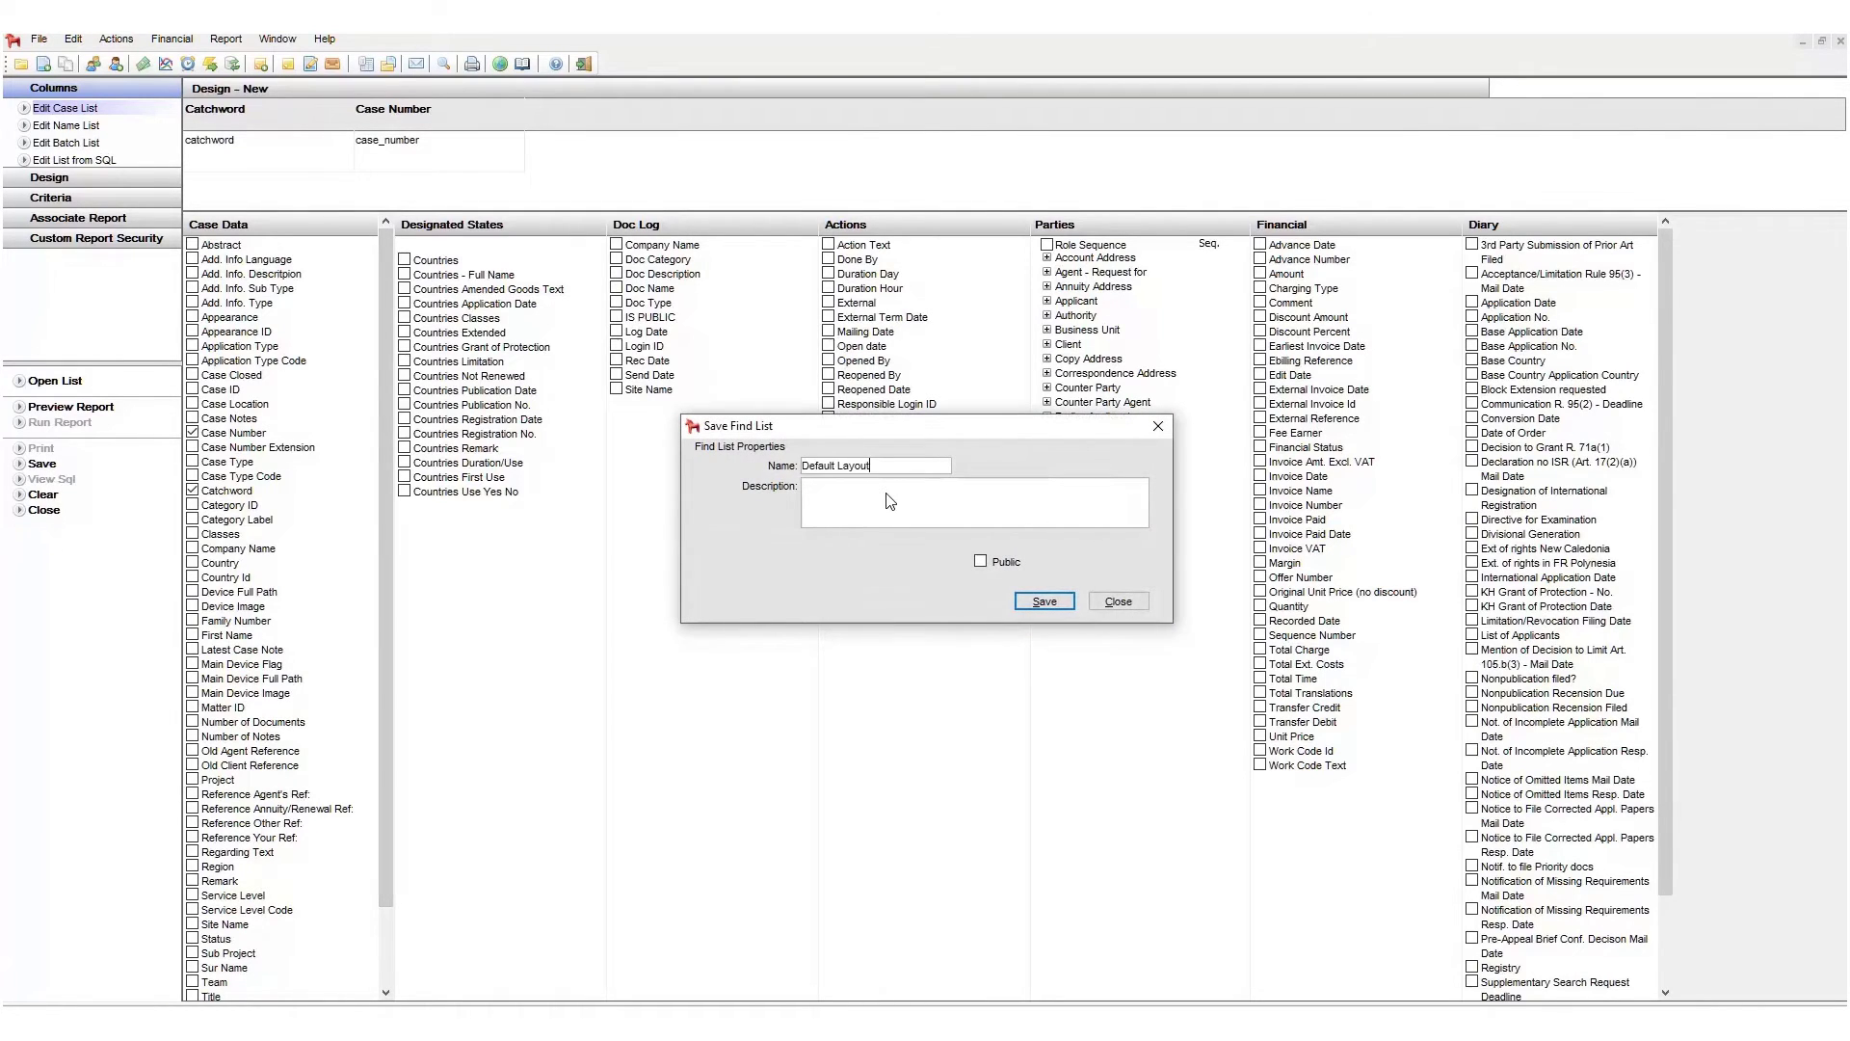
pyautogui.click(1051, 601)
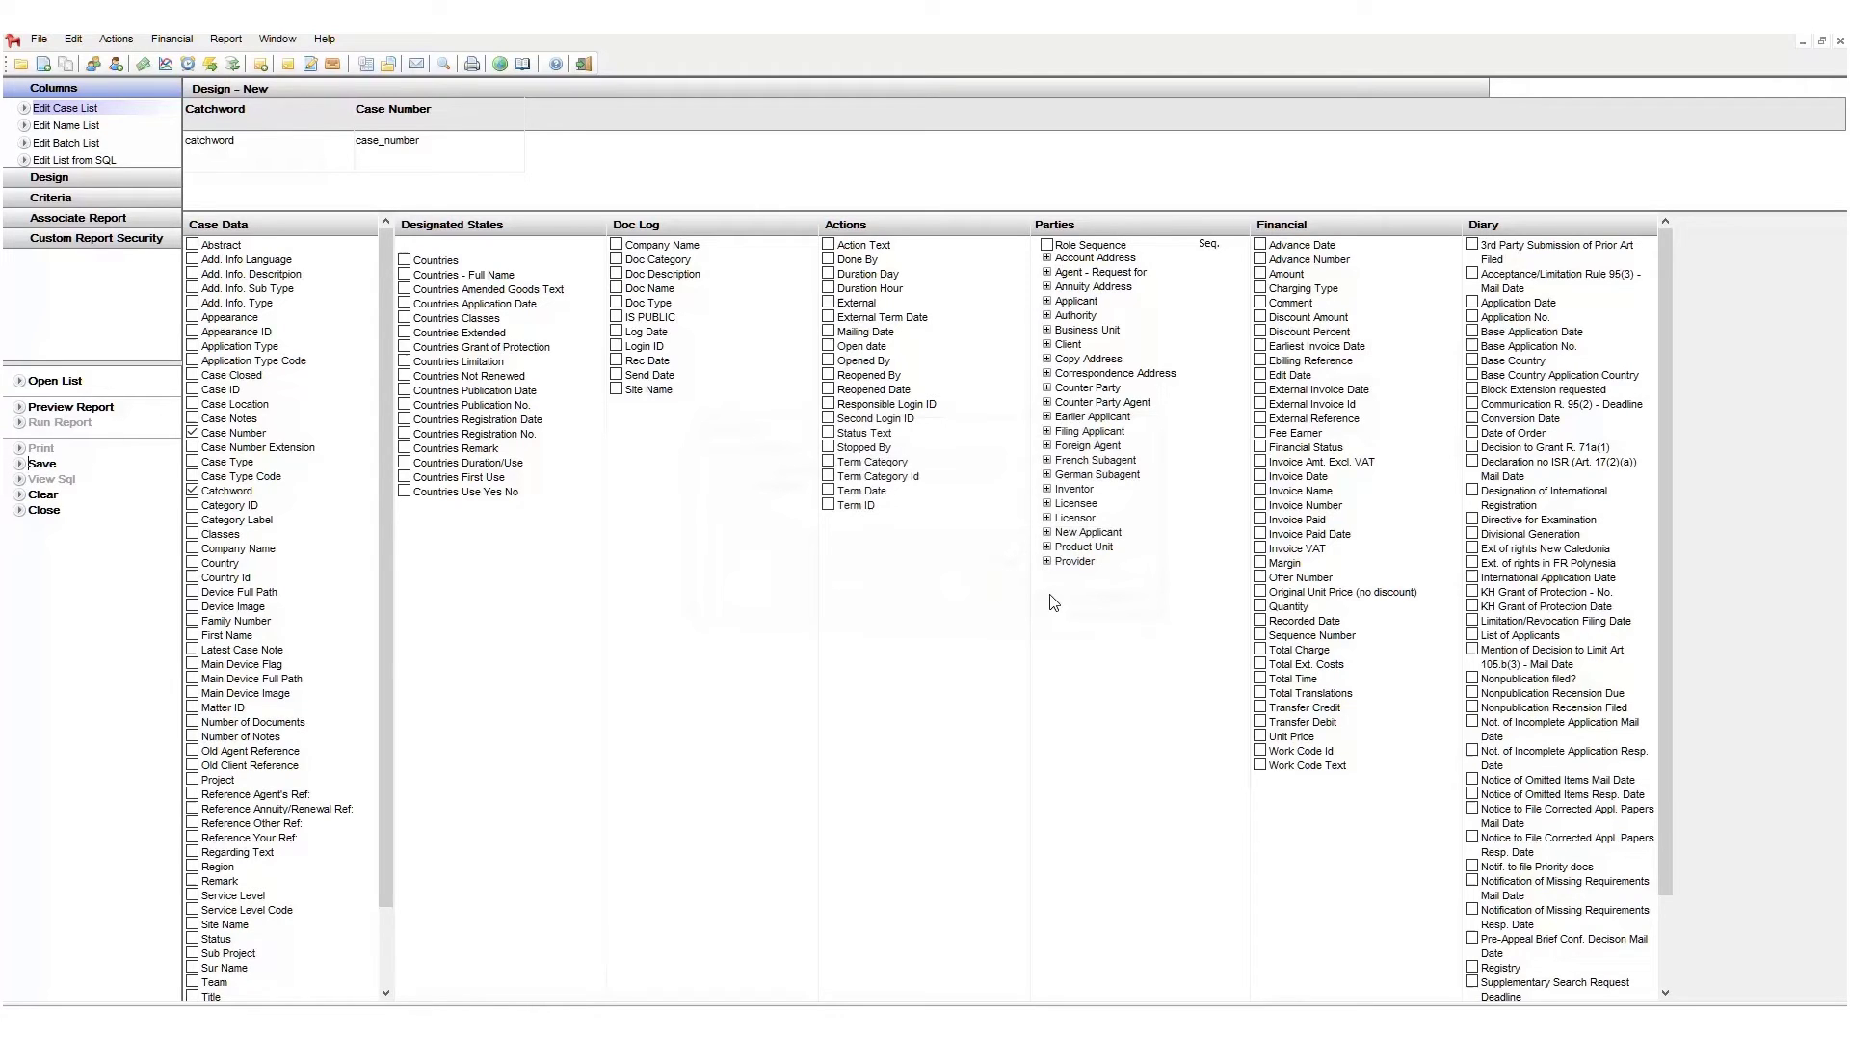
# Step: Open the design of the new layout and enlarge its header band to a height of about 532
pyautogui.click(58, 179)
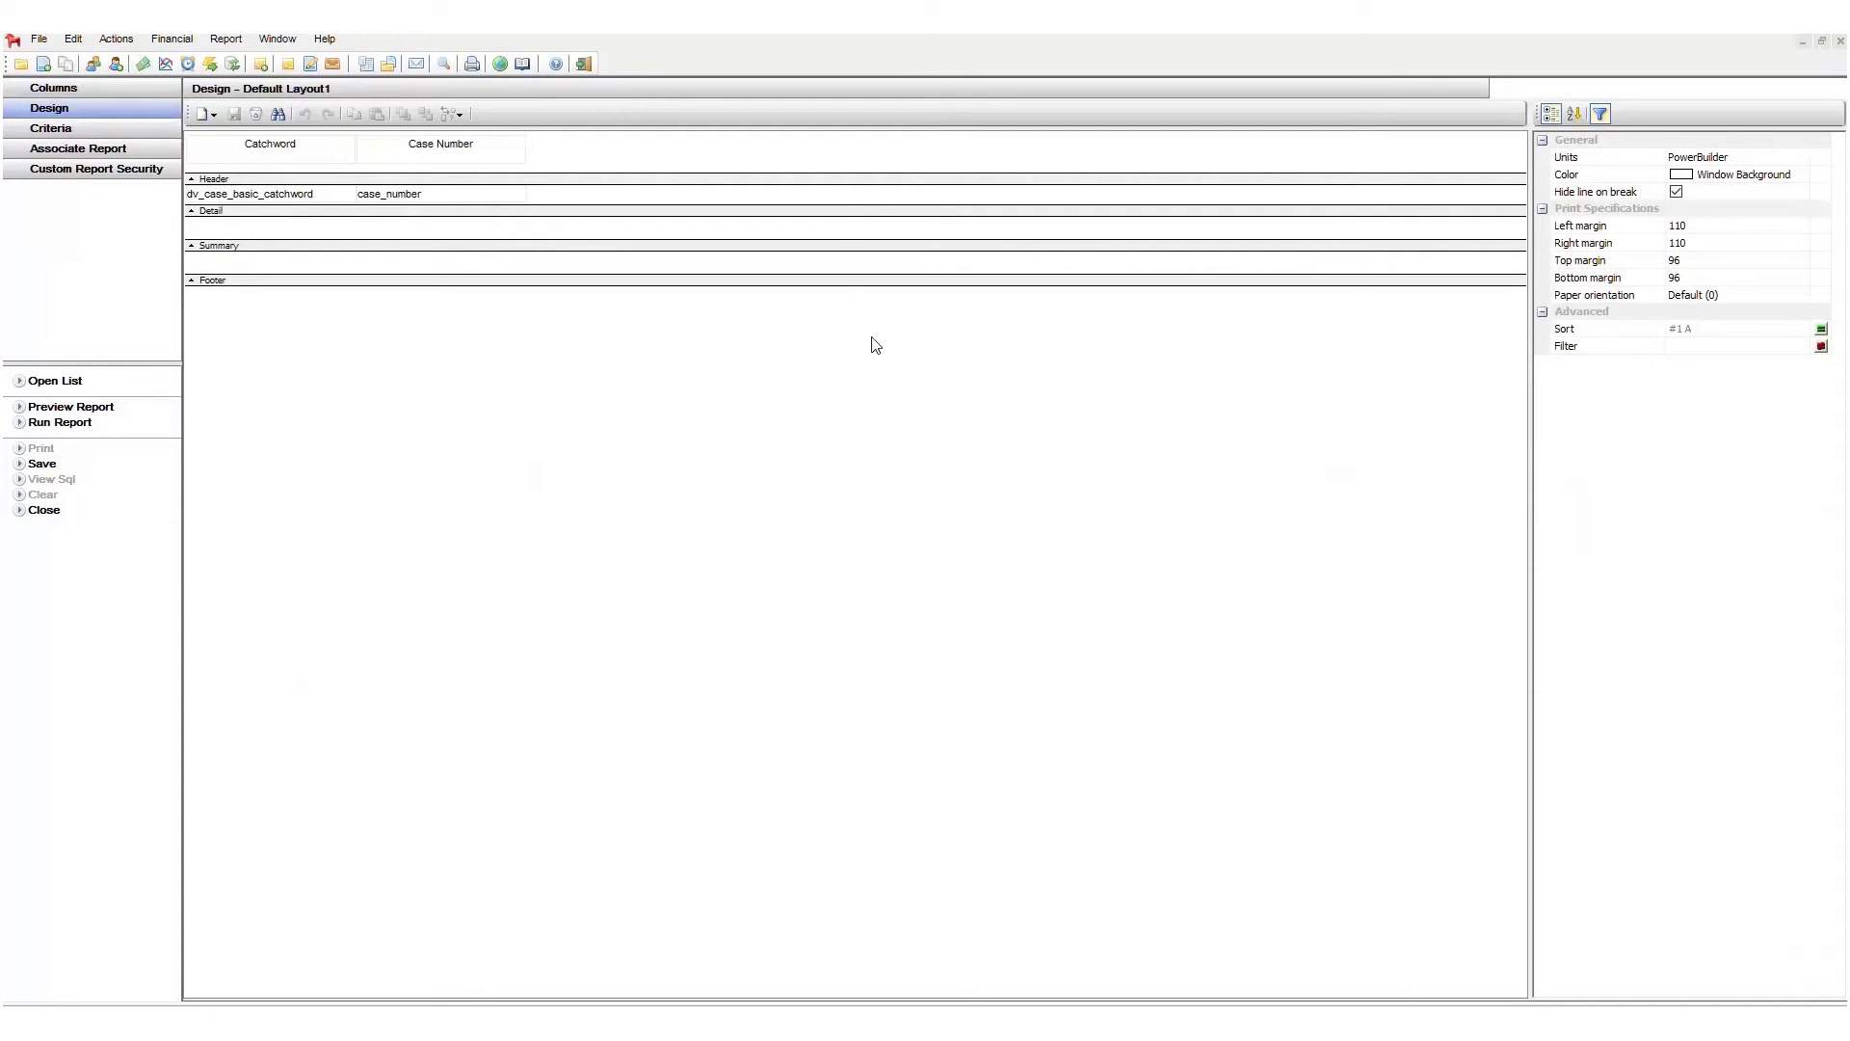
pyautogui.click(822, 179)
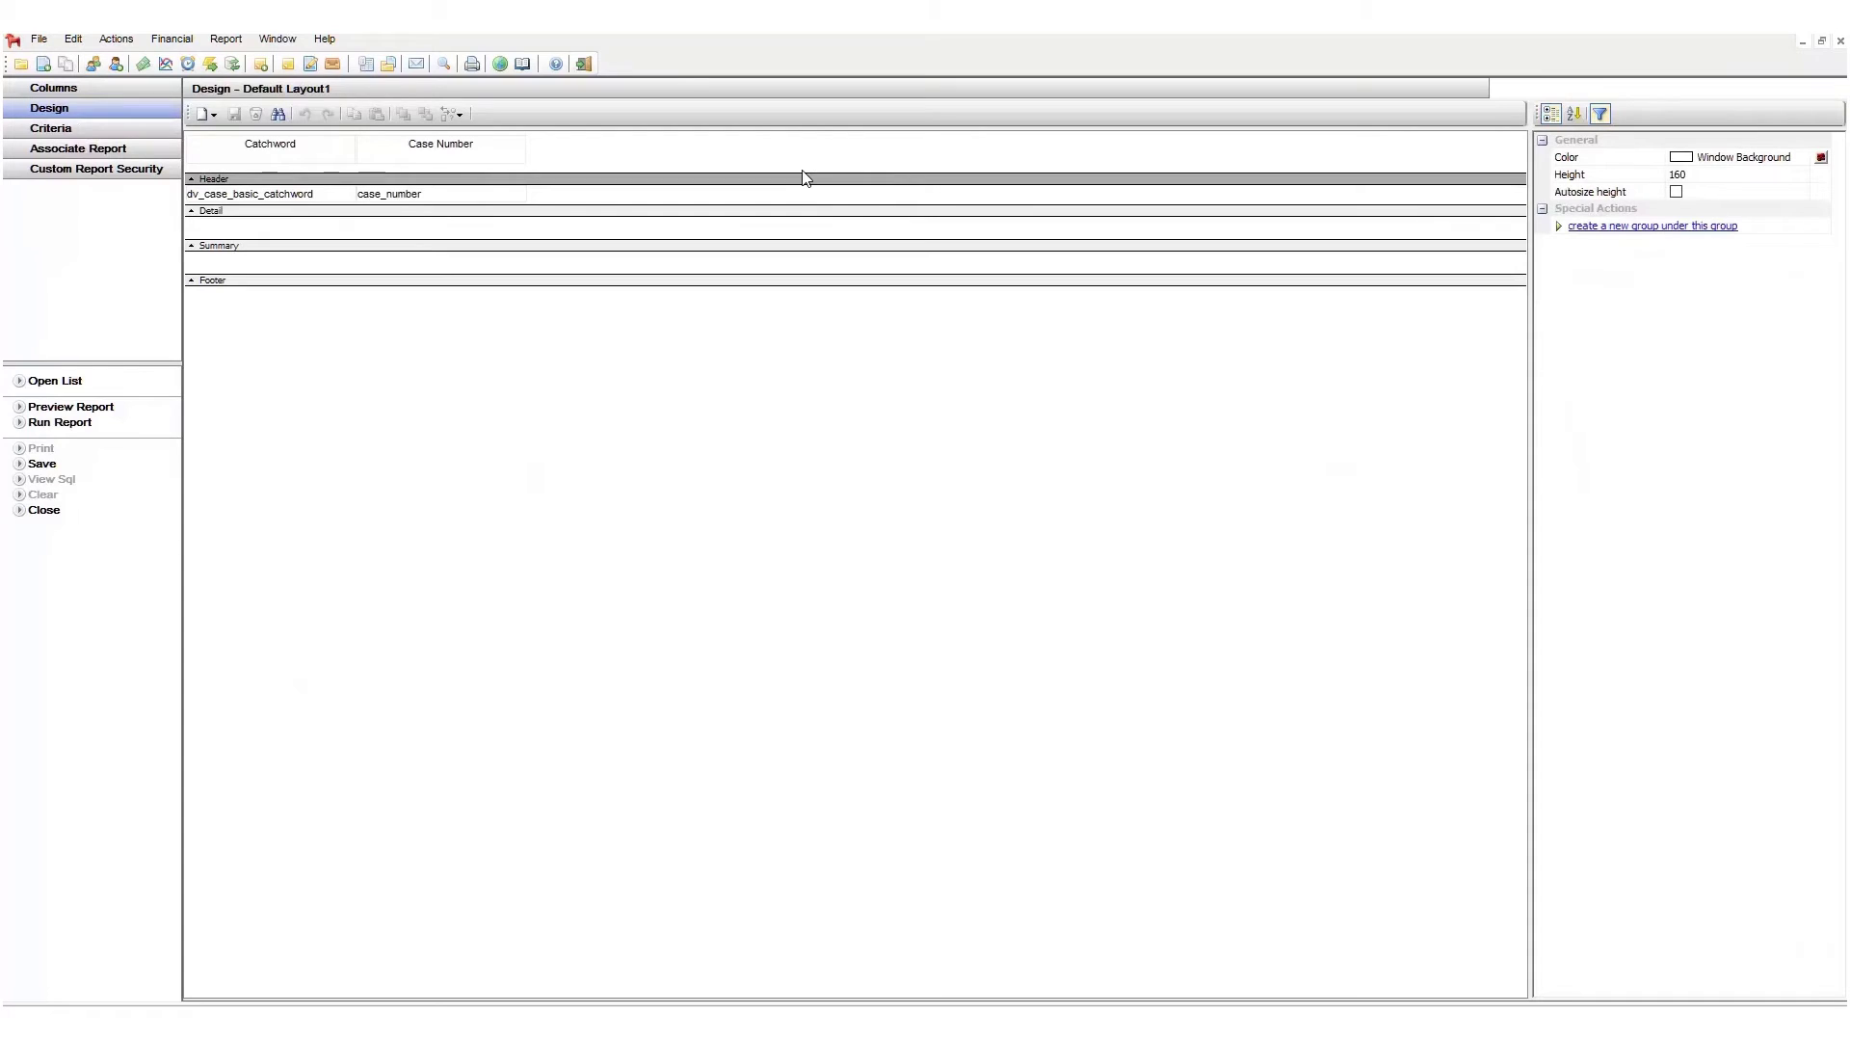
pyautogui.moveTo(806, 183); pyautogui.dragTo(813, 270)
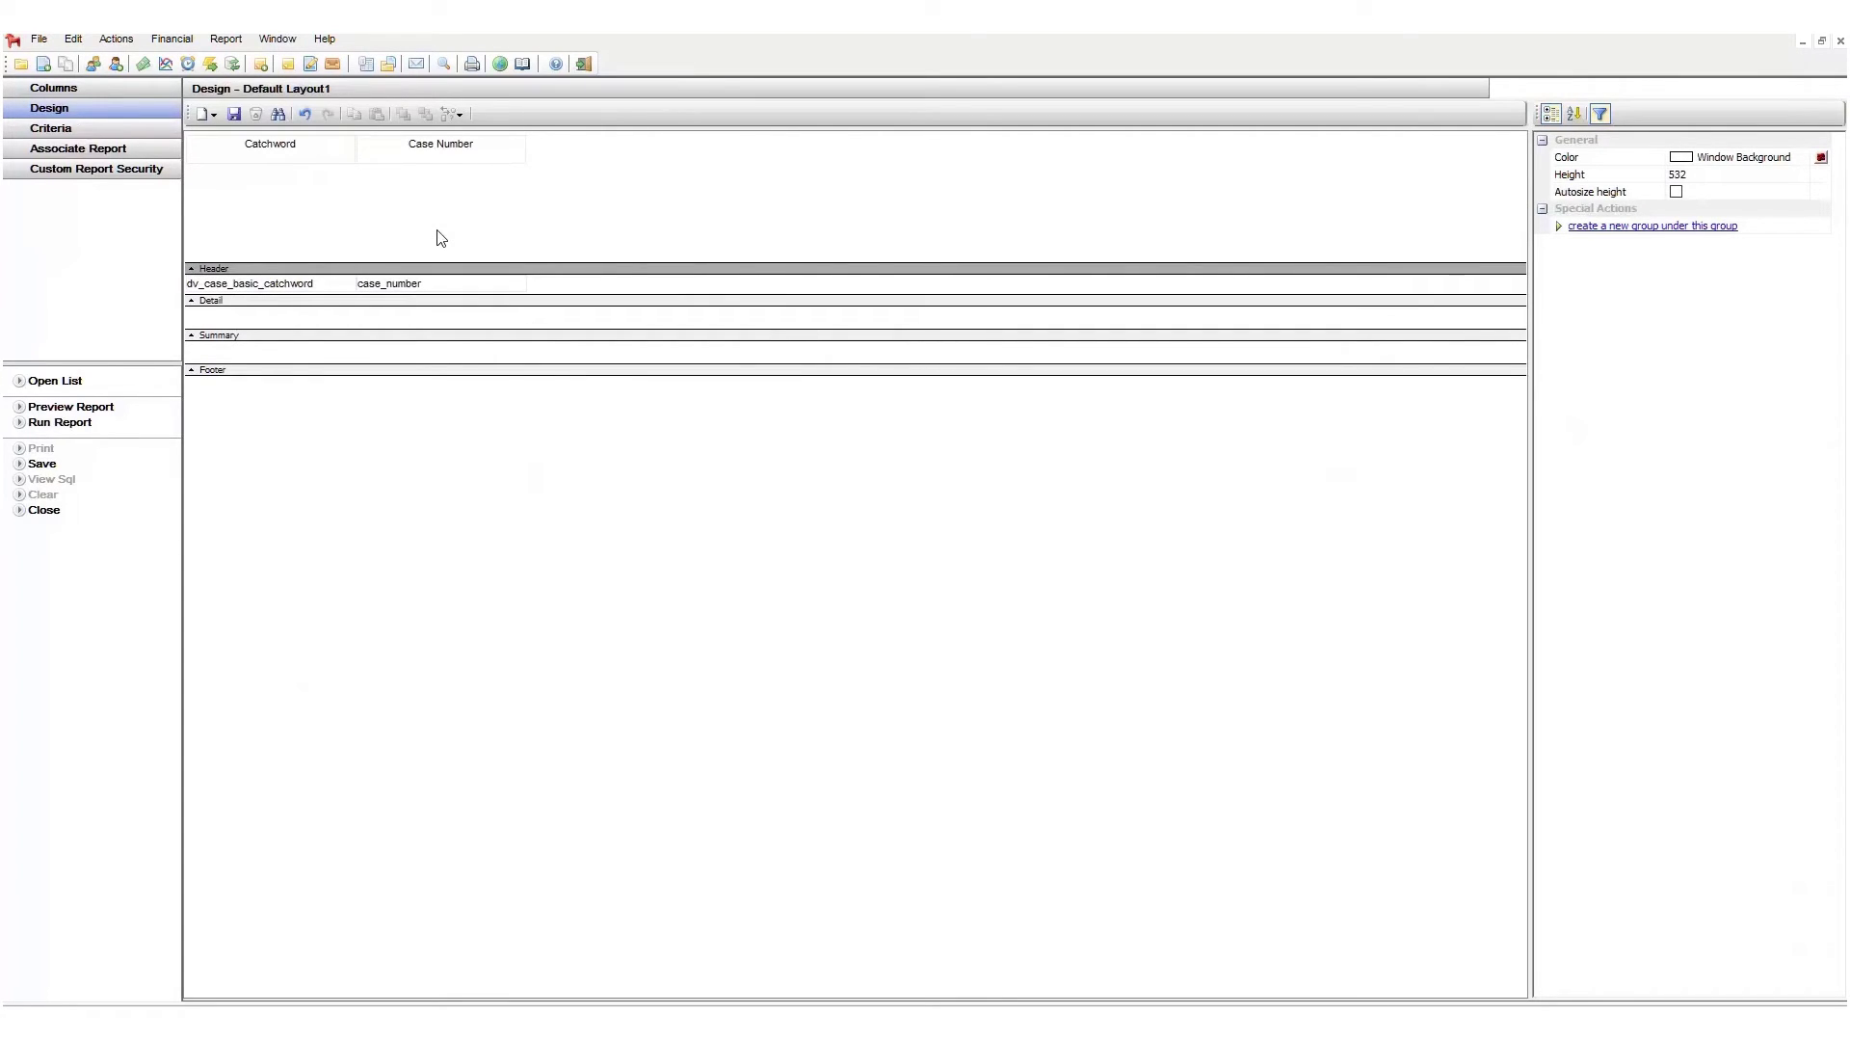
# Step: Move the Case Number and Catchword headings down to just above the lower edge of the header band
pyautogui.click(282, 156)
pyautogui.click(442, 159)
pyautogui.moveTo(424, 155); pyautogui.dragTo(426, 234)
pyautogui.moveTo(320, 160); pyautogui.dragTo(290, 252)
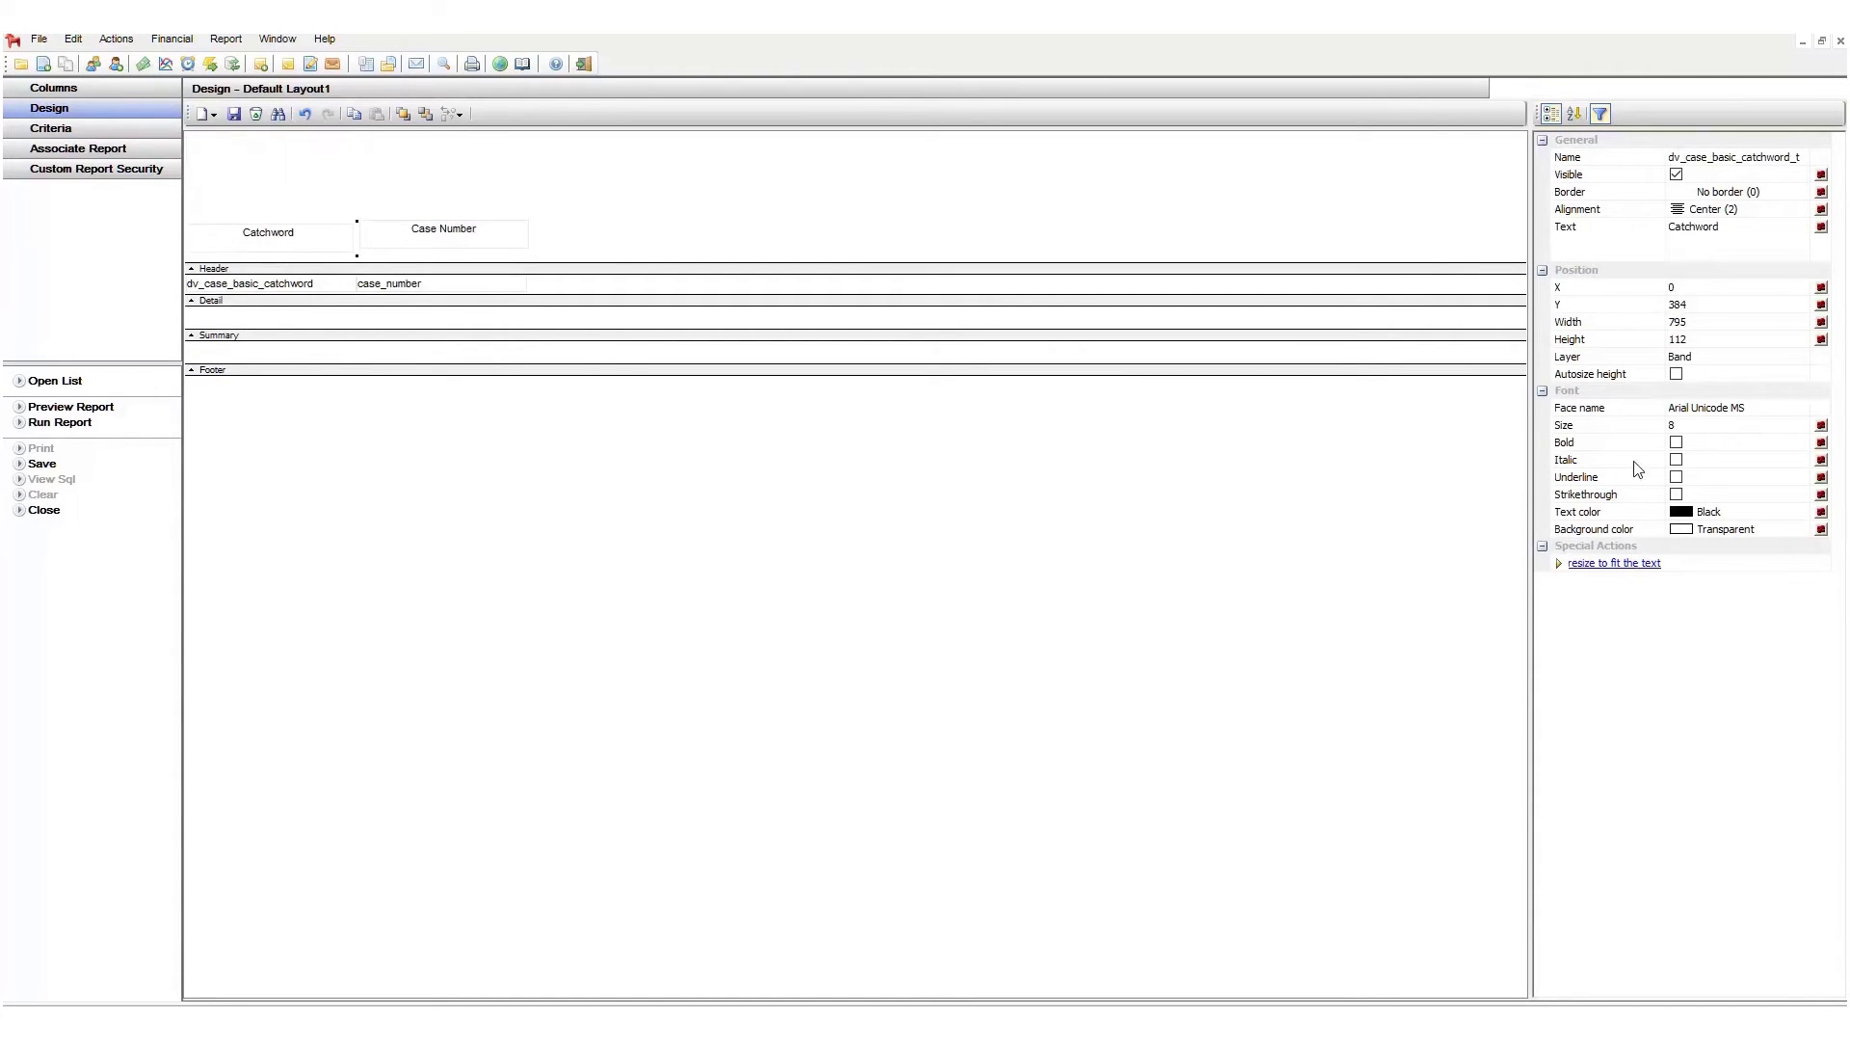
# Step: Make the Catchword and Case Number headings bold and nudge the Case Number heading slightly down to line up with Catchword
pyautogui.click(1676, 443)
pyautogui.click(400, 234)
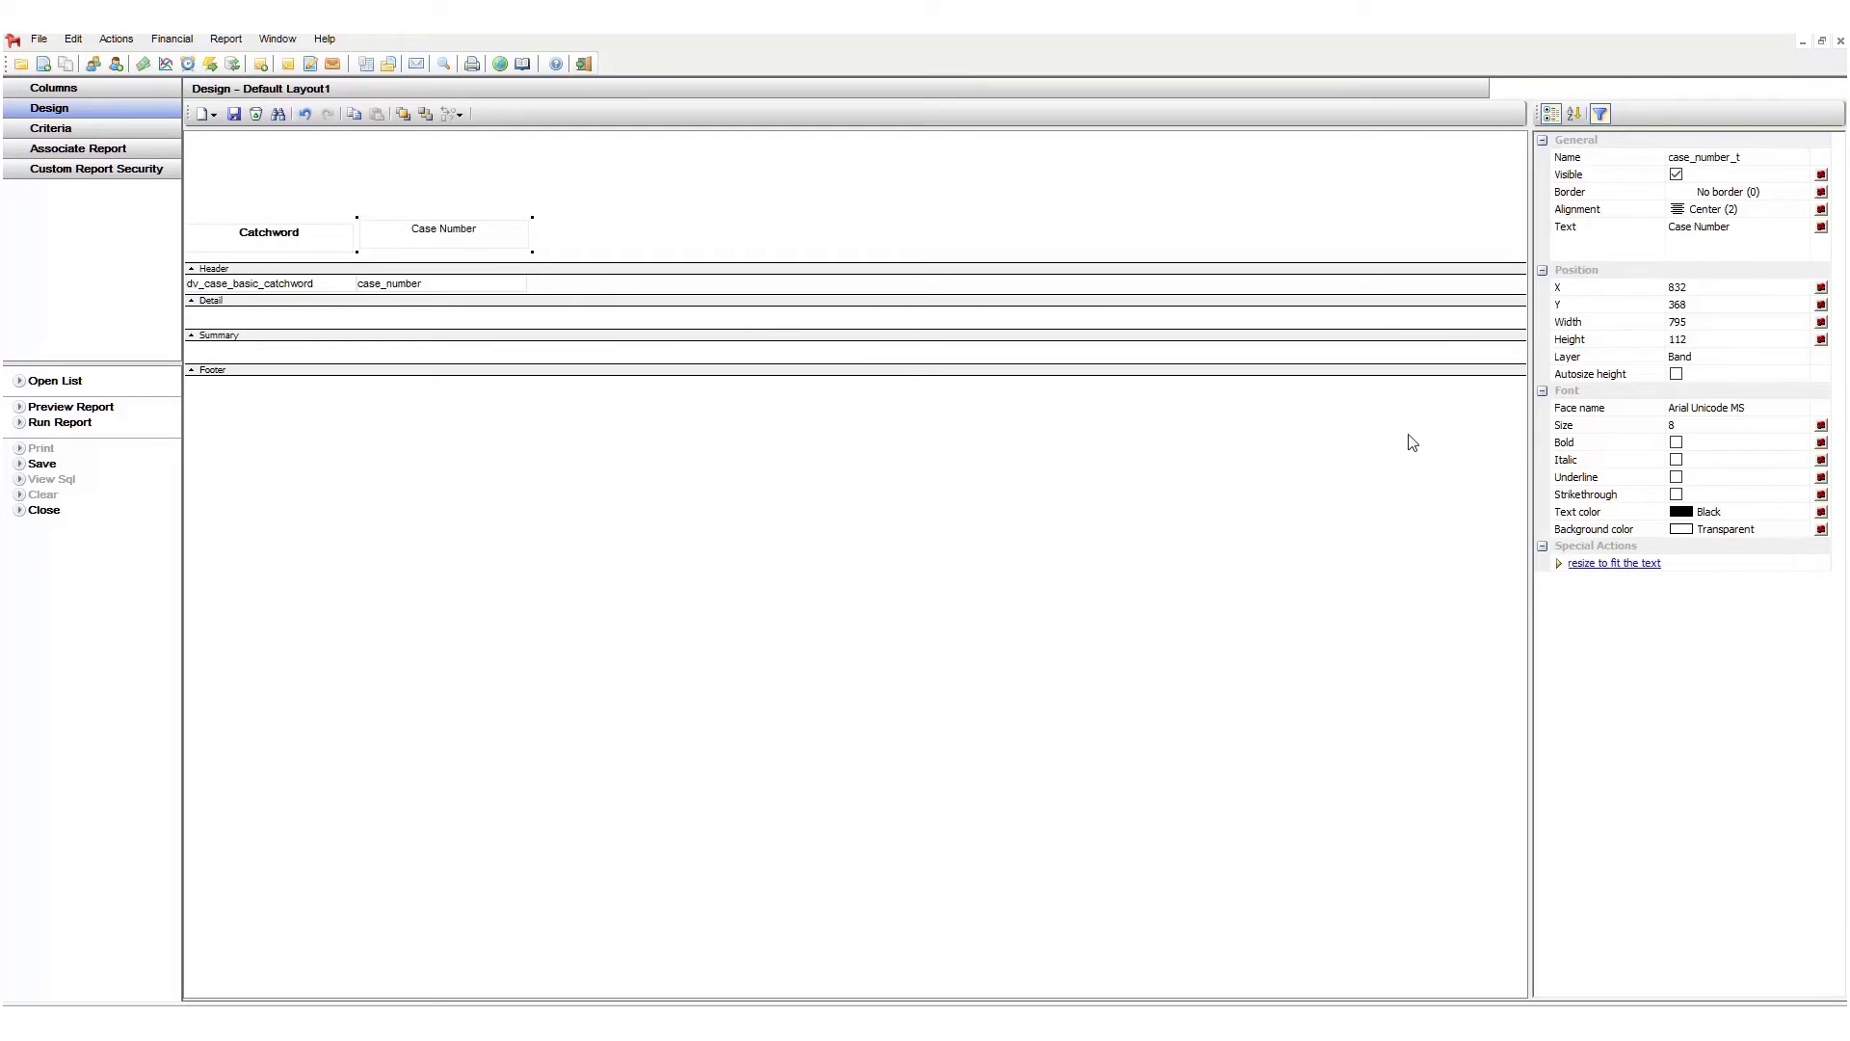
pyautogui.click(1677, 442)
pyautogui.moveTo(454, 244); pyautogui.dragTo(460, 251)
# Step: Add a text control above the column headings and stretch it across the header, about 6149 wide and 200 high
pyautogui.rightClick(548, 152)
pyautogui.moveTo(599, 168)
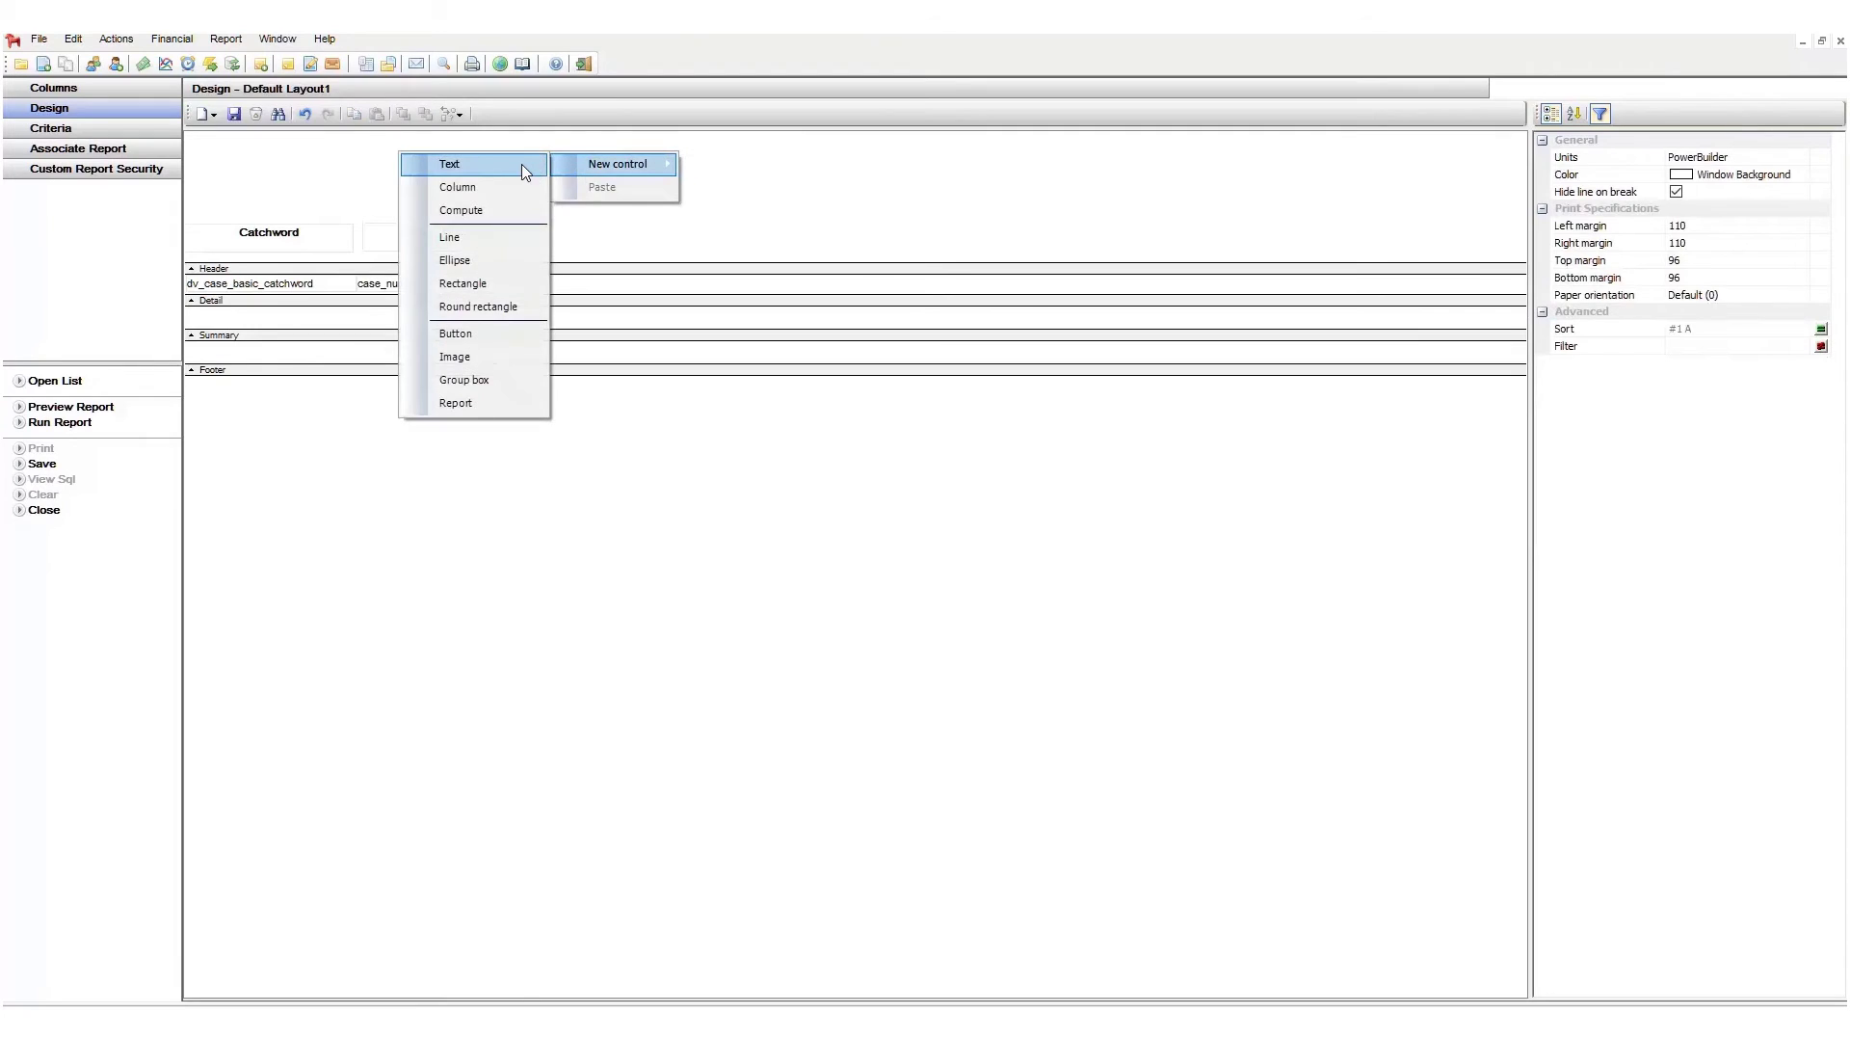
pyautogui.click(522, 163)
pyautogui.moveTo(584, 173); pyautogui.dragTo(1491, 186)
pyautogui.moveTo(538, 146); pyautogui.dragTo(186, 128)
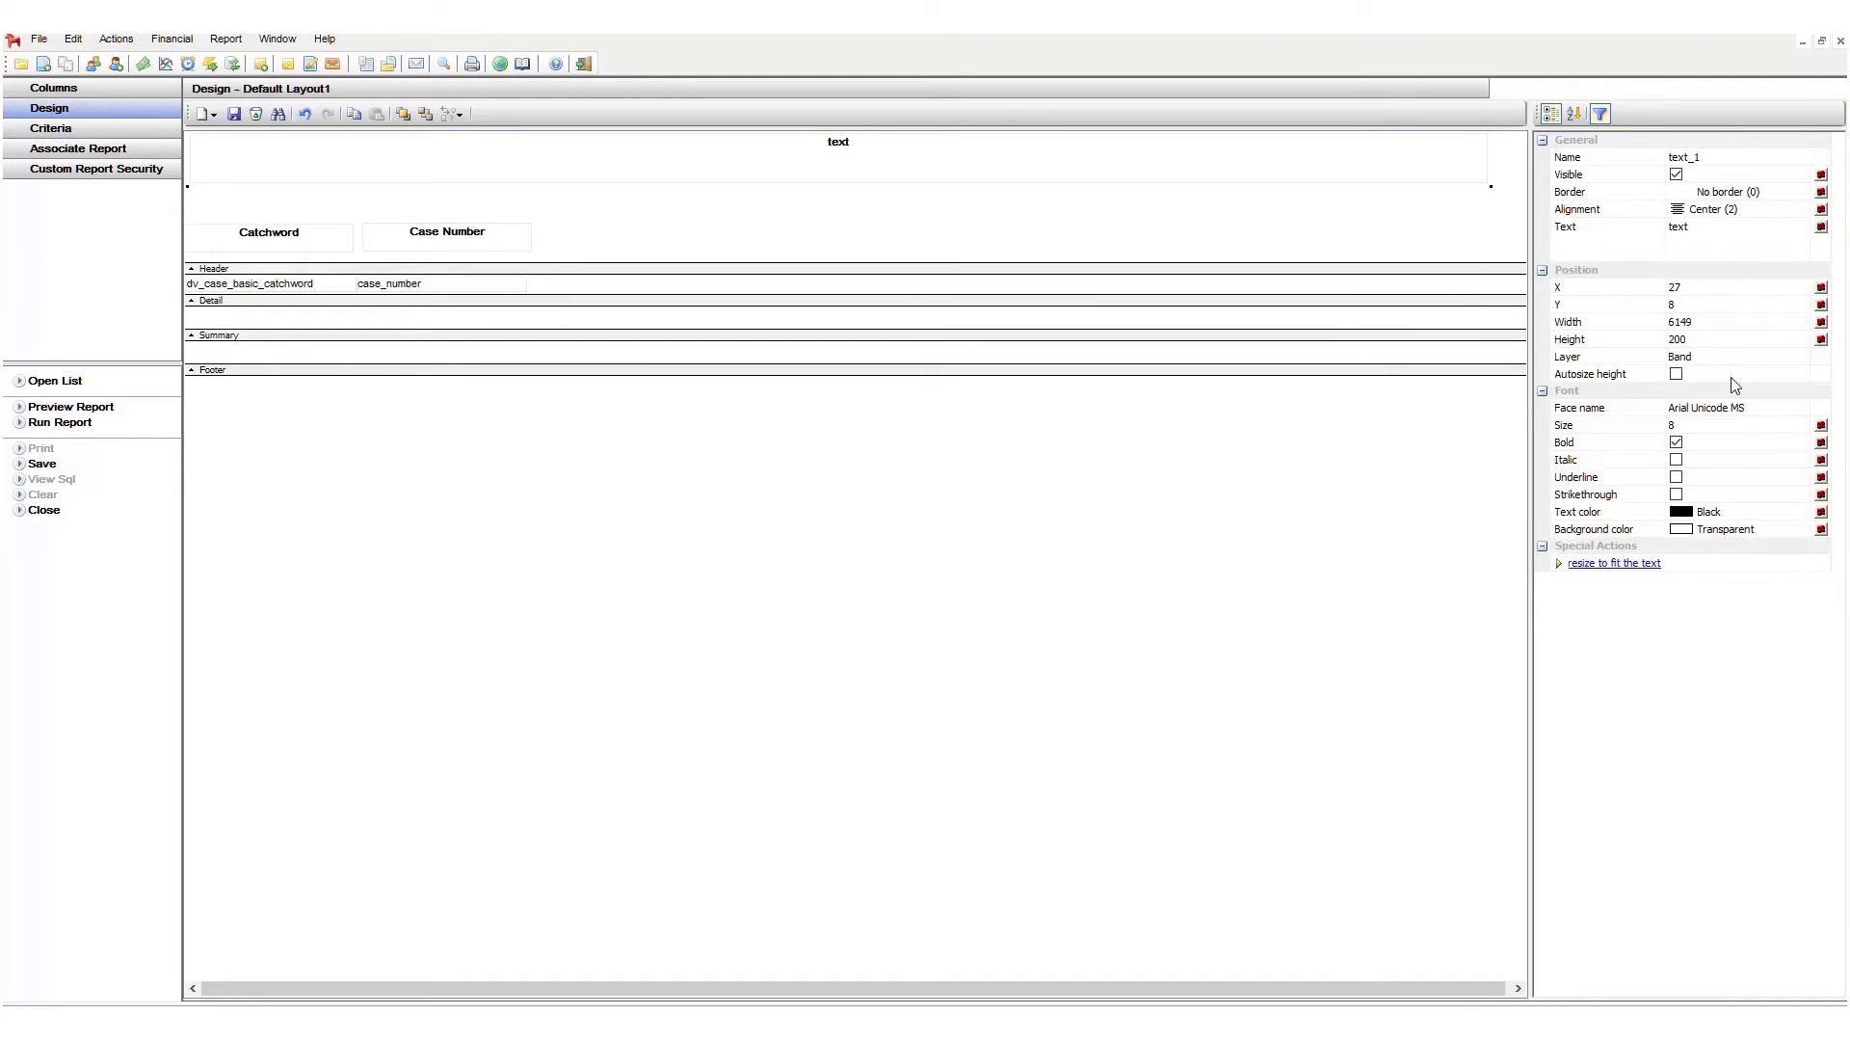
# Step: Set the new text control to read "Report" at font size 20 and save the design as Default Layout1
pyautogui.click(1707, 242)
pyautogui.write('report')
pyautogui.click(1677, 425)
pyautogui.write('20')
pyautogui.press('Return')
pyautogui.click(43, 464)
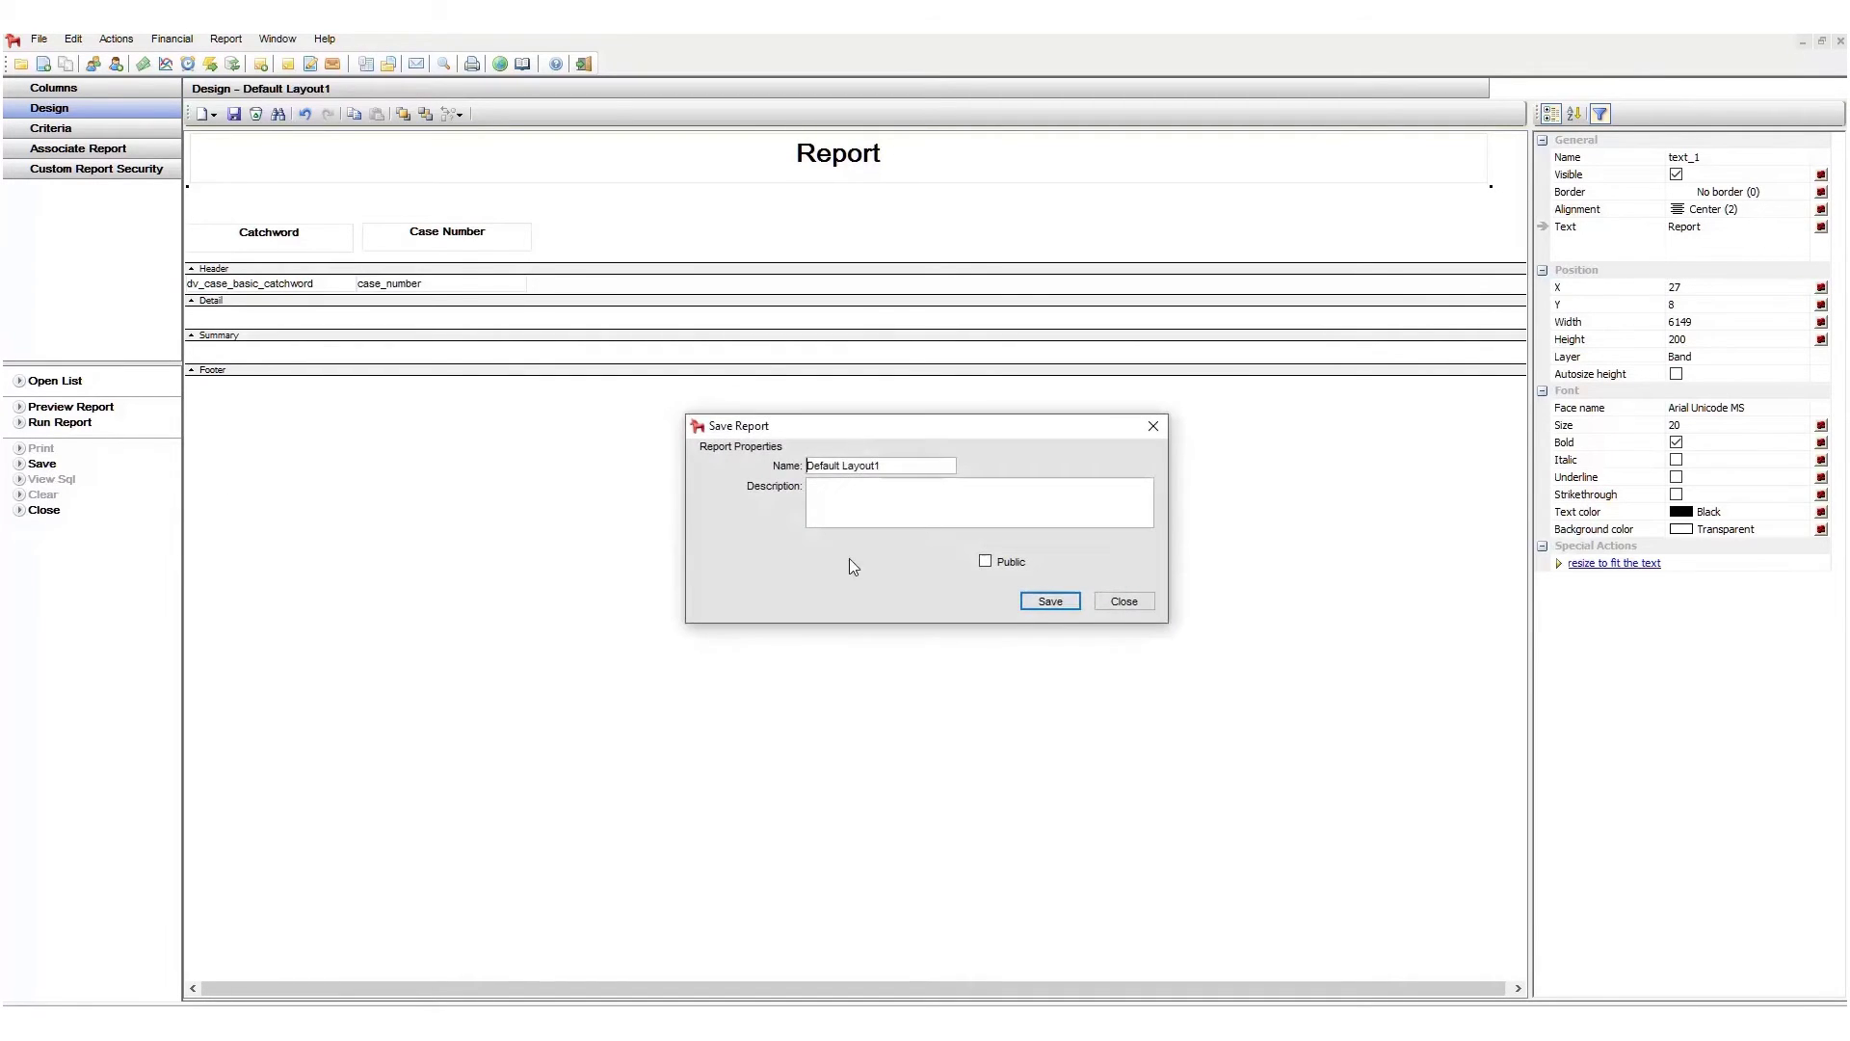
pyautogui.click(1050, 602)
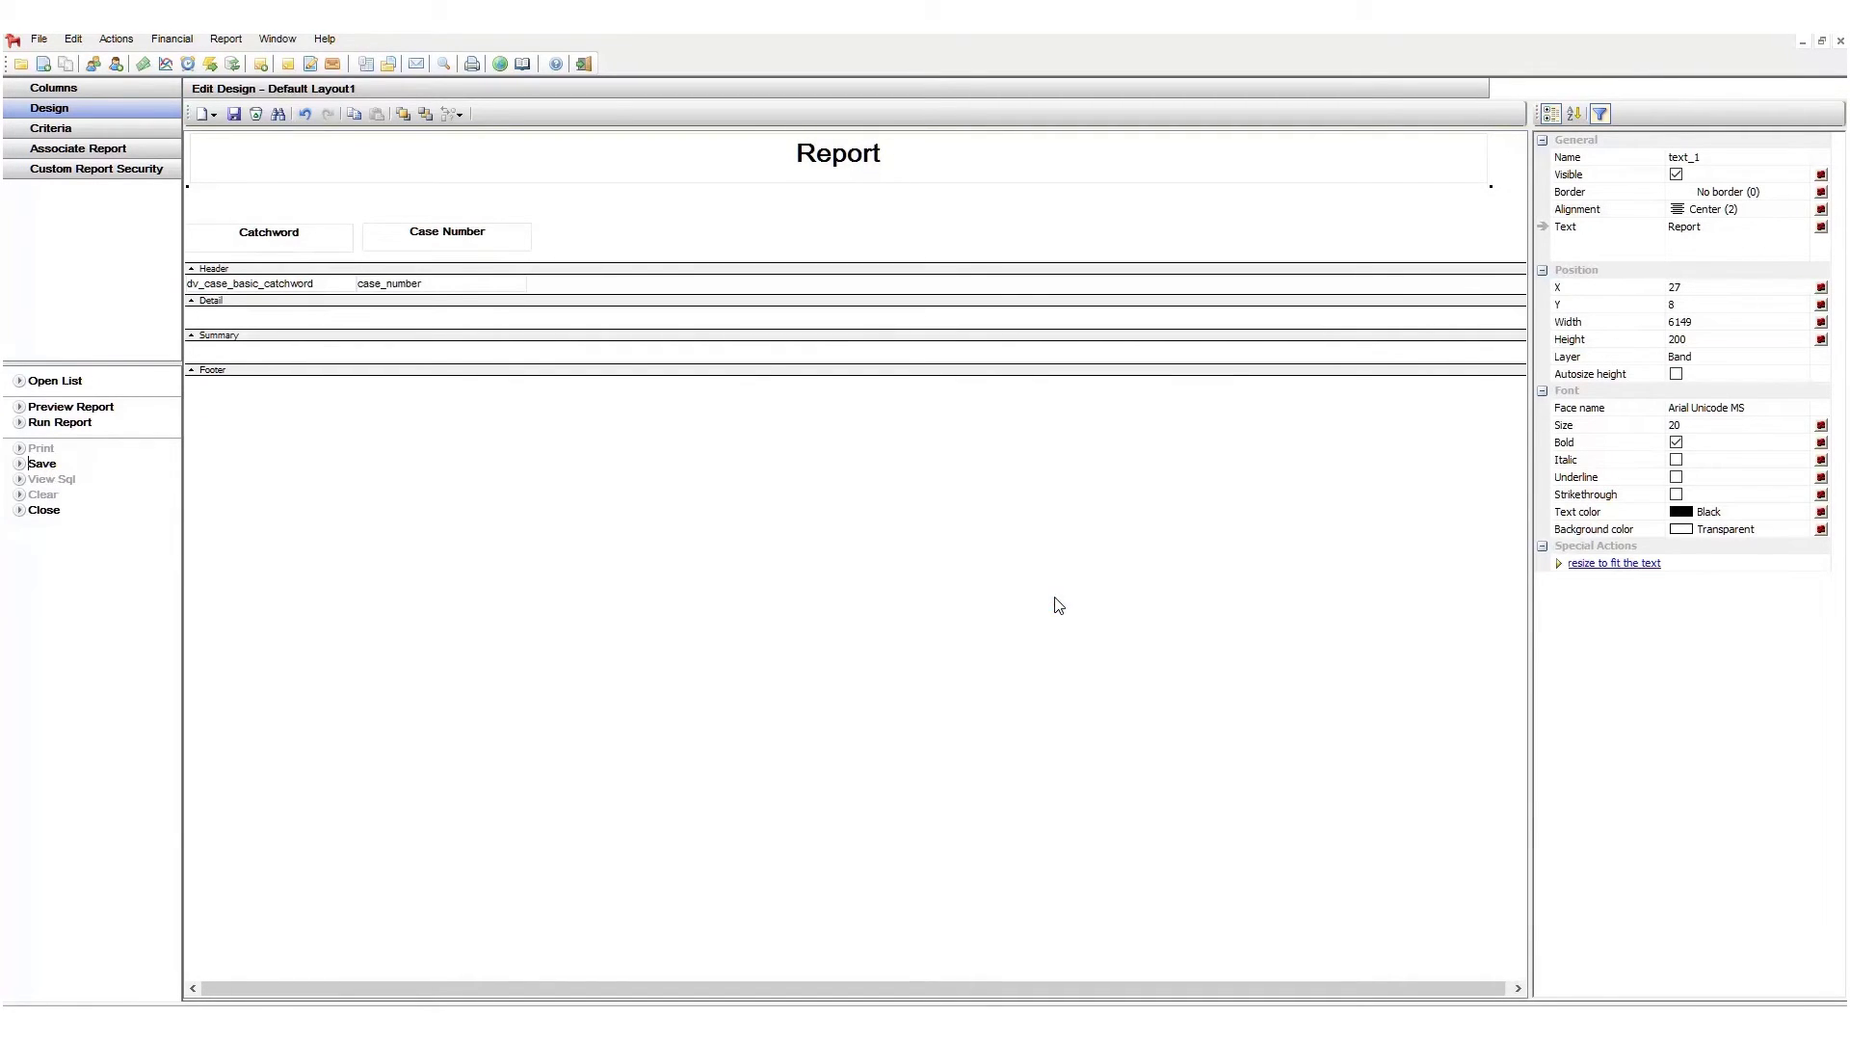
# Step: Set up a case criteria row on Case Data with the subtype Case Type, leaving its value blank
pyautogui.click(142, 128)
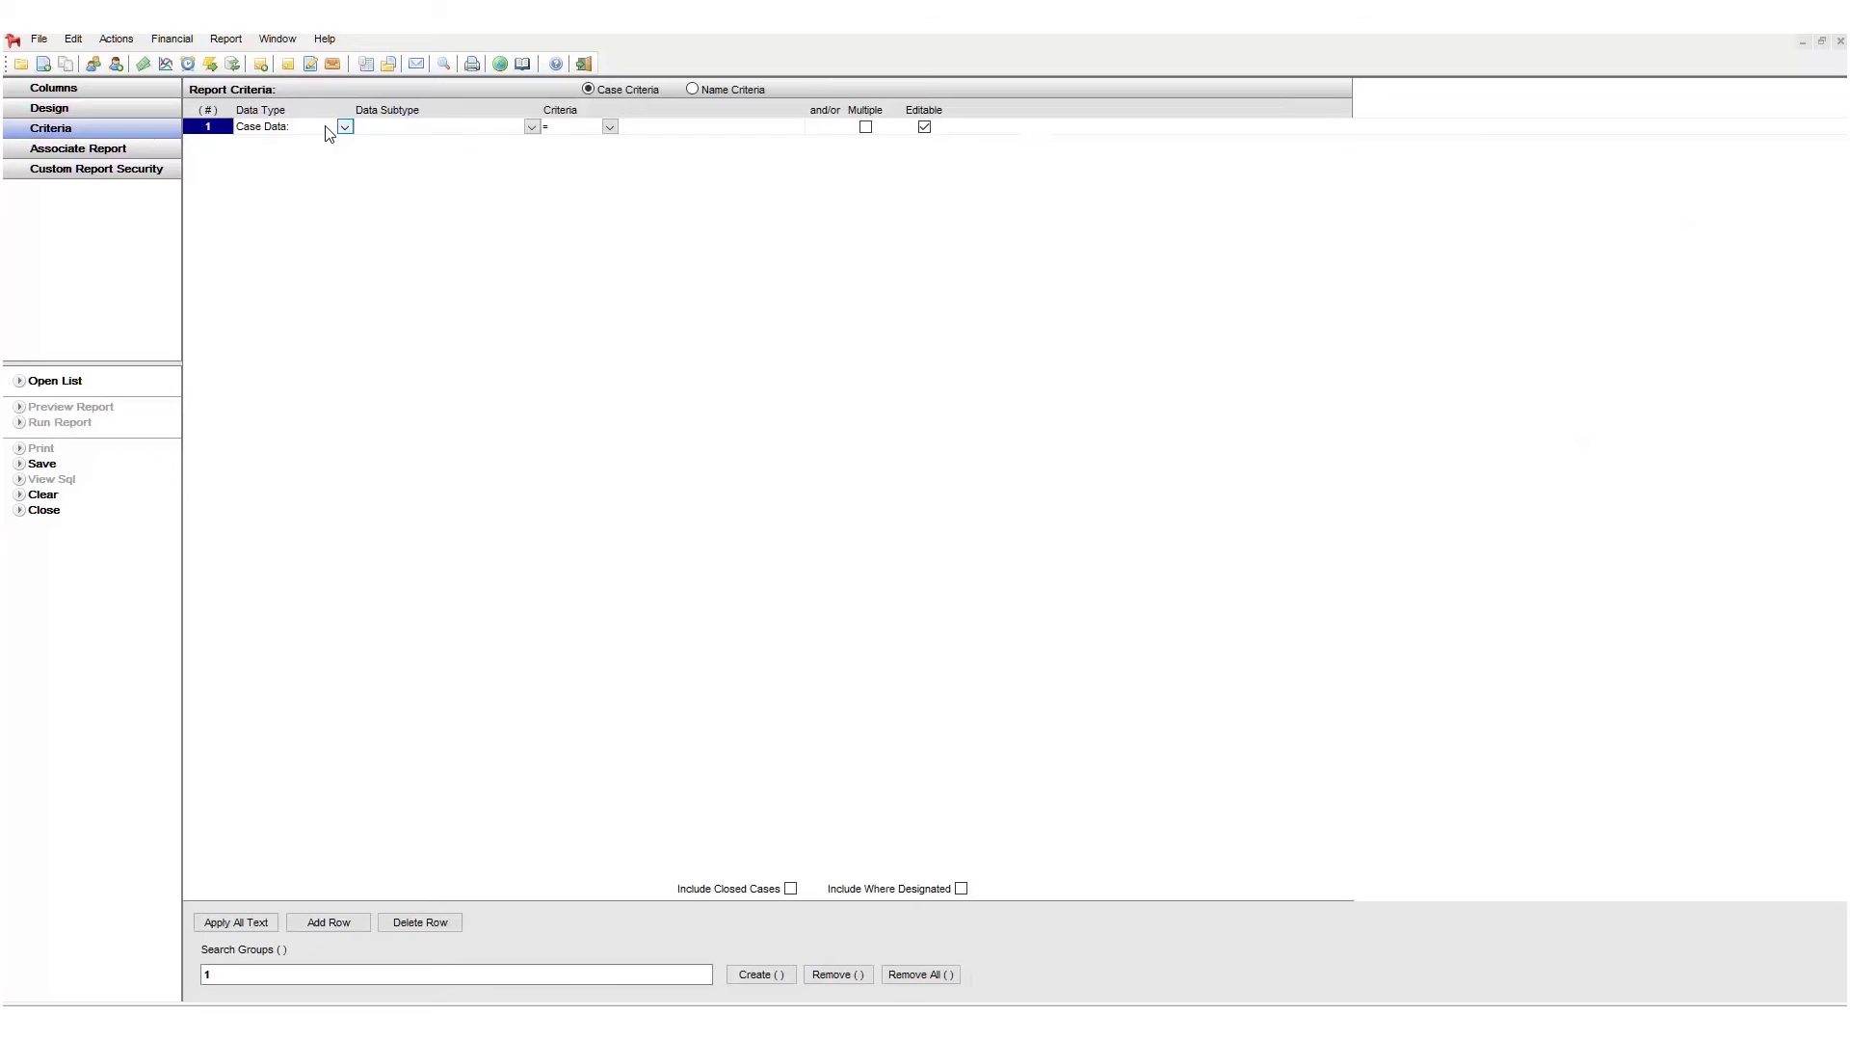
pyautogui.click(454, 129)
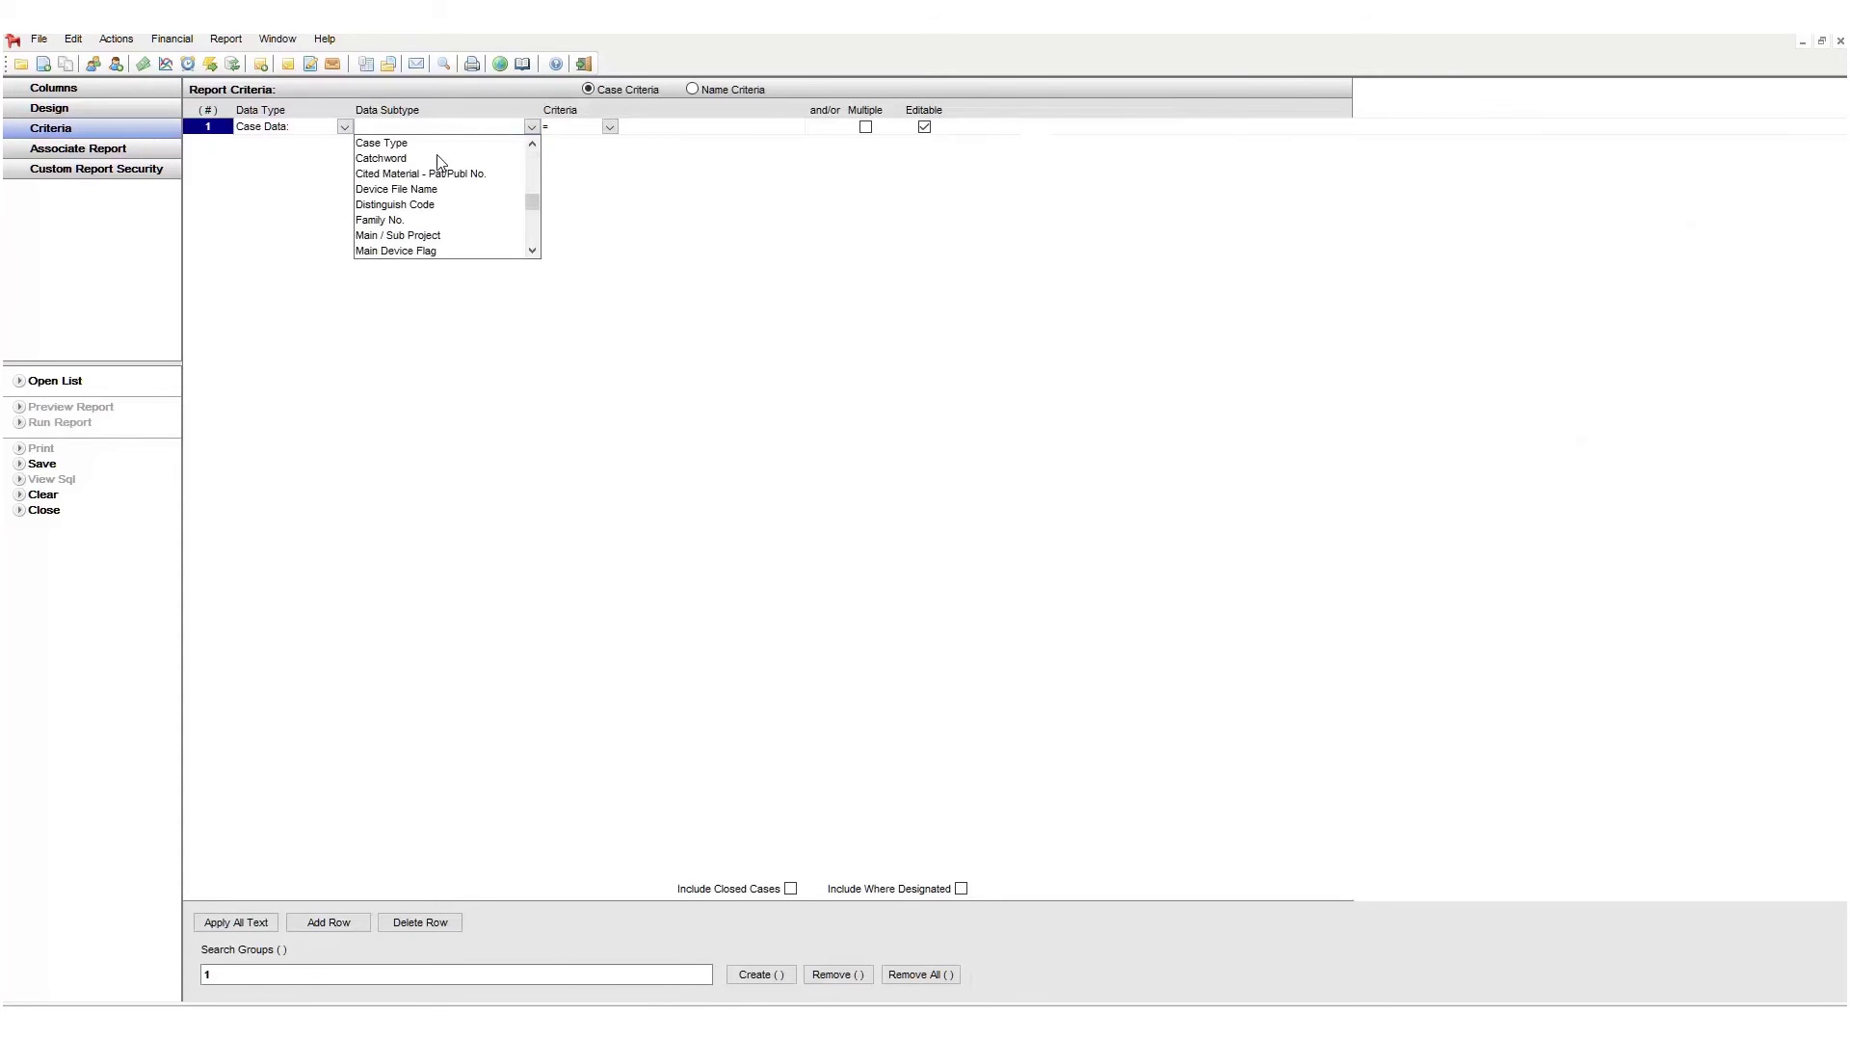
pyautogui.click(397, 144)
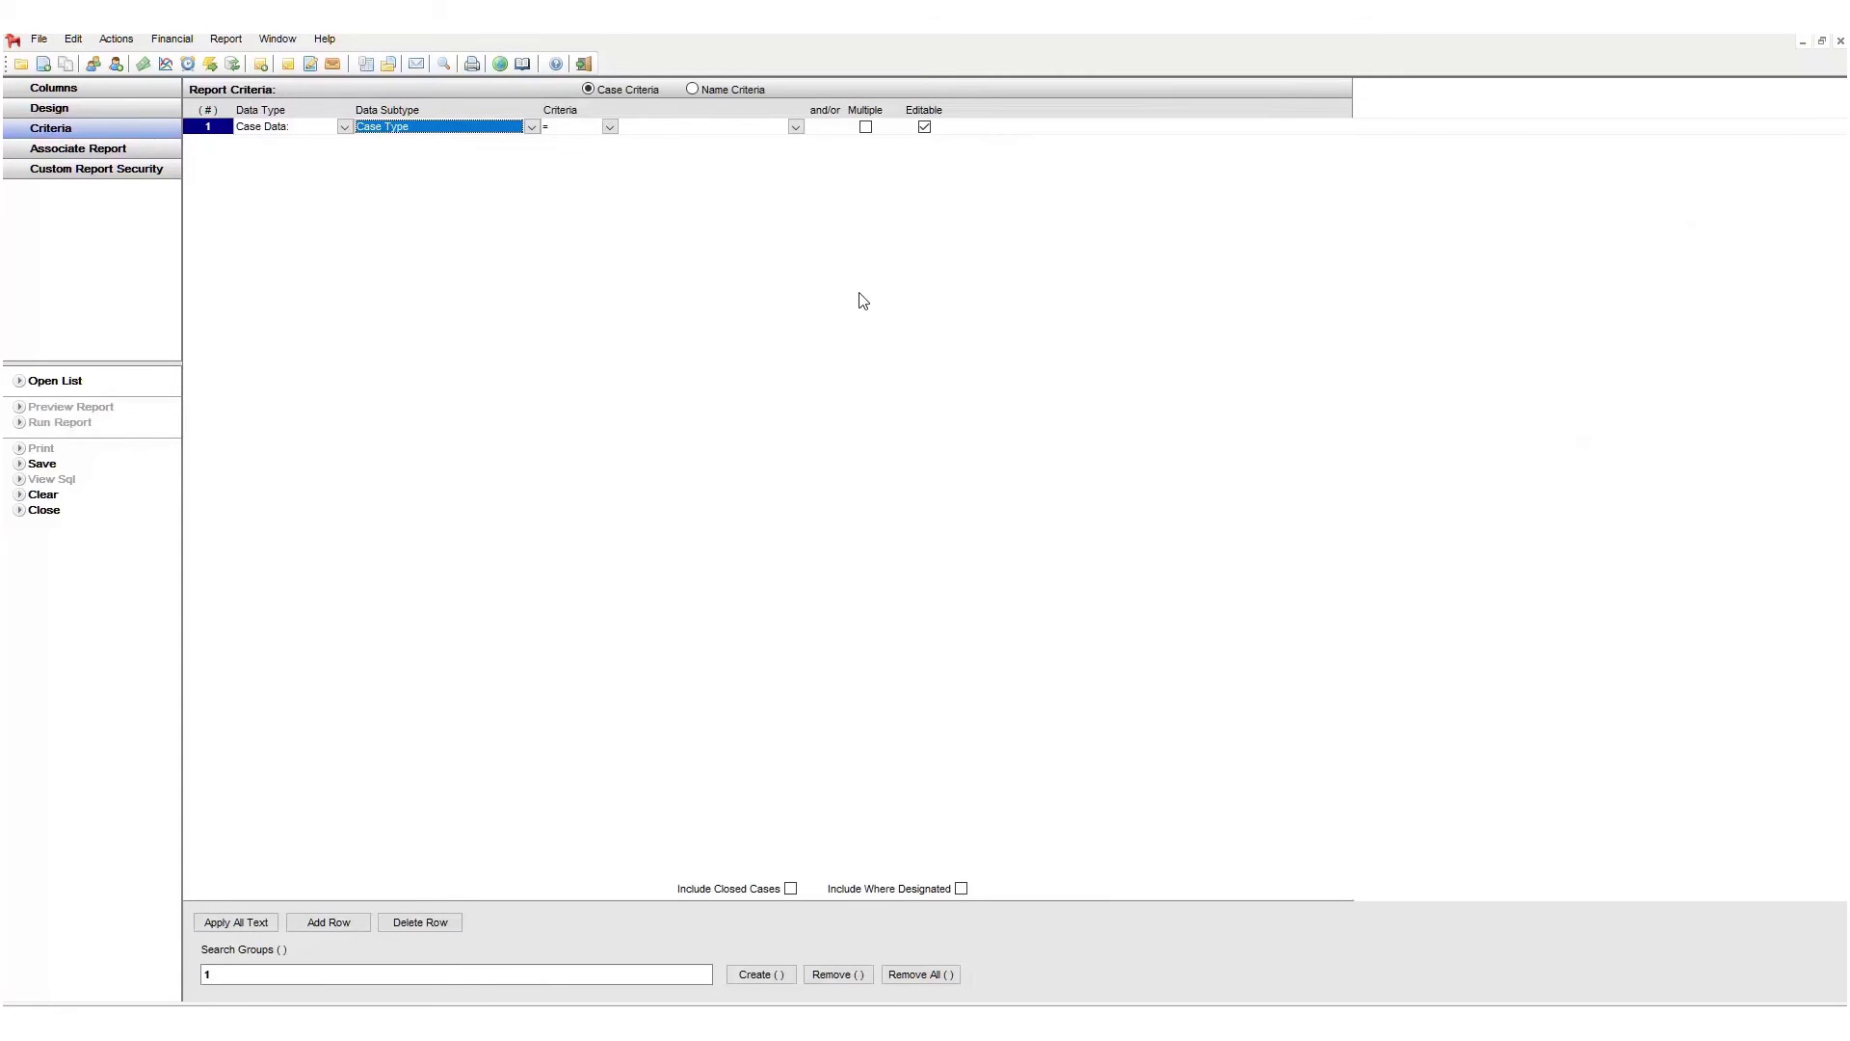
pyautogui.click(795, 127)
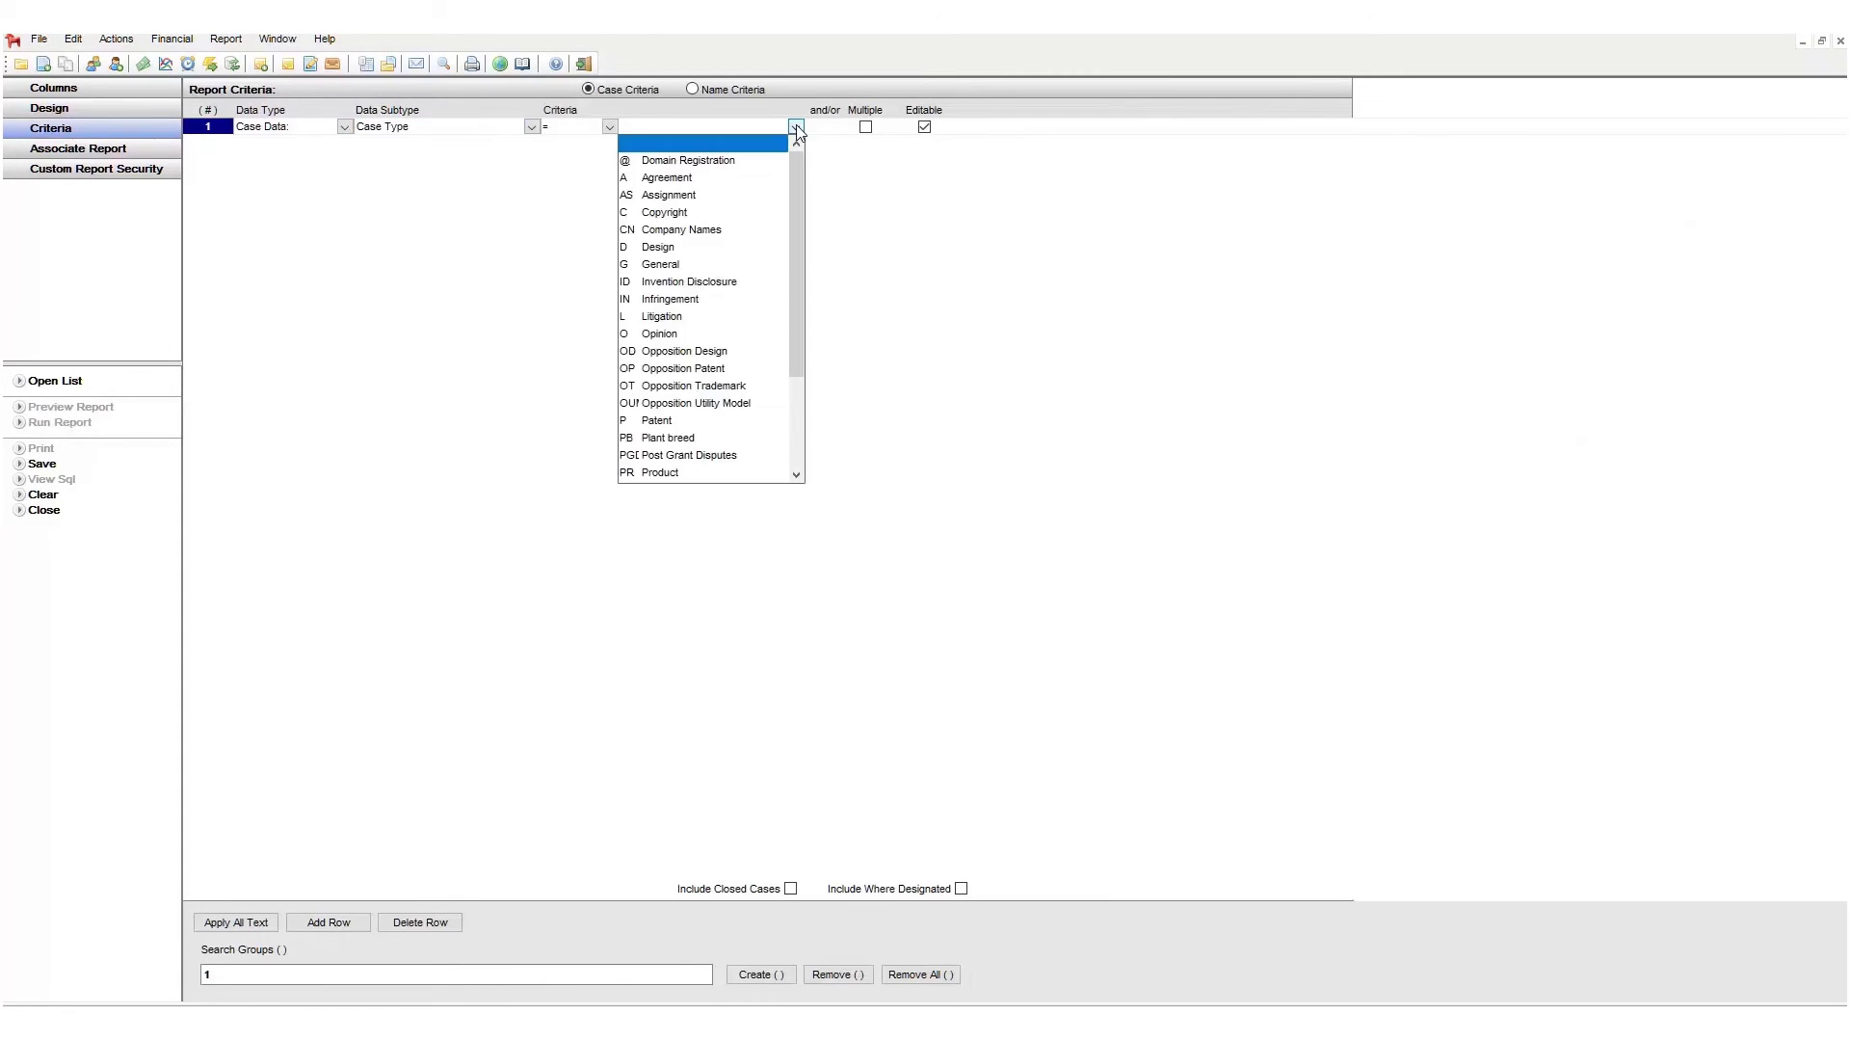
pyautogui.scroll(-2, 786, 195)
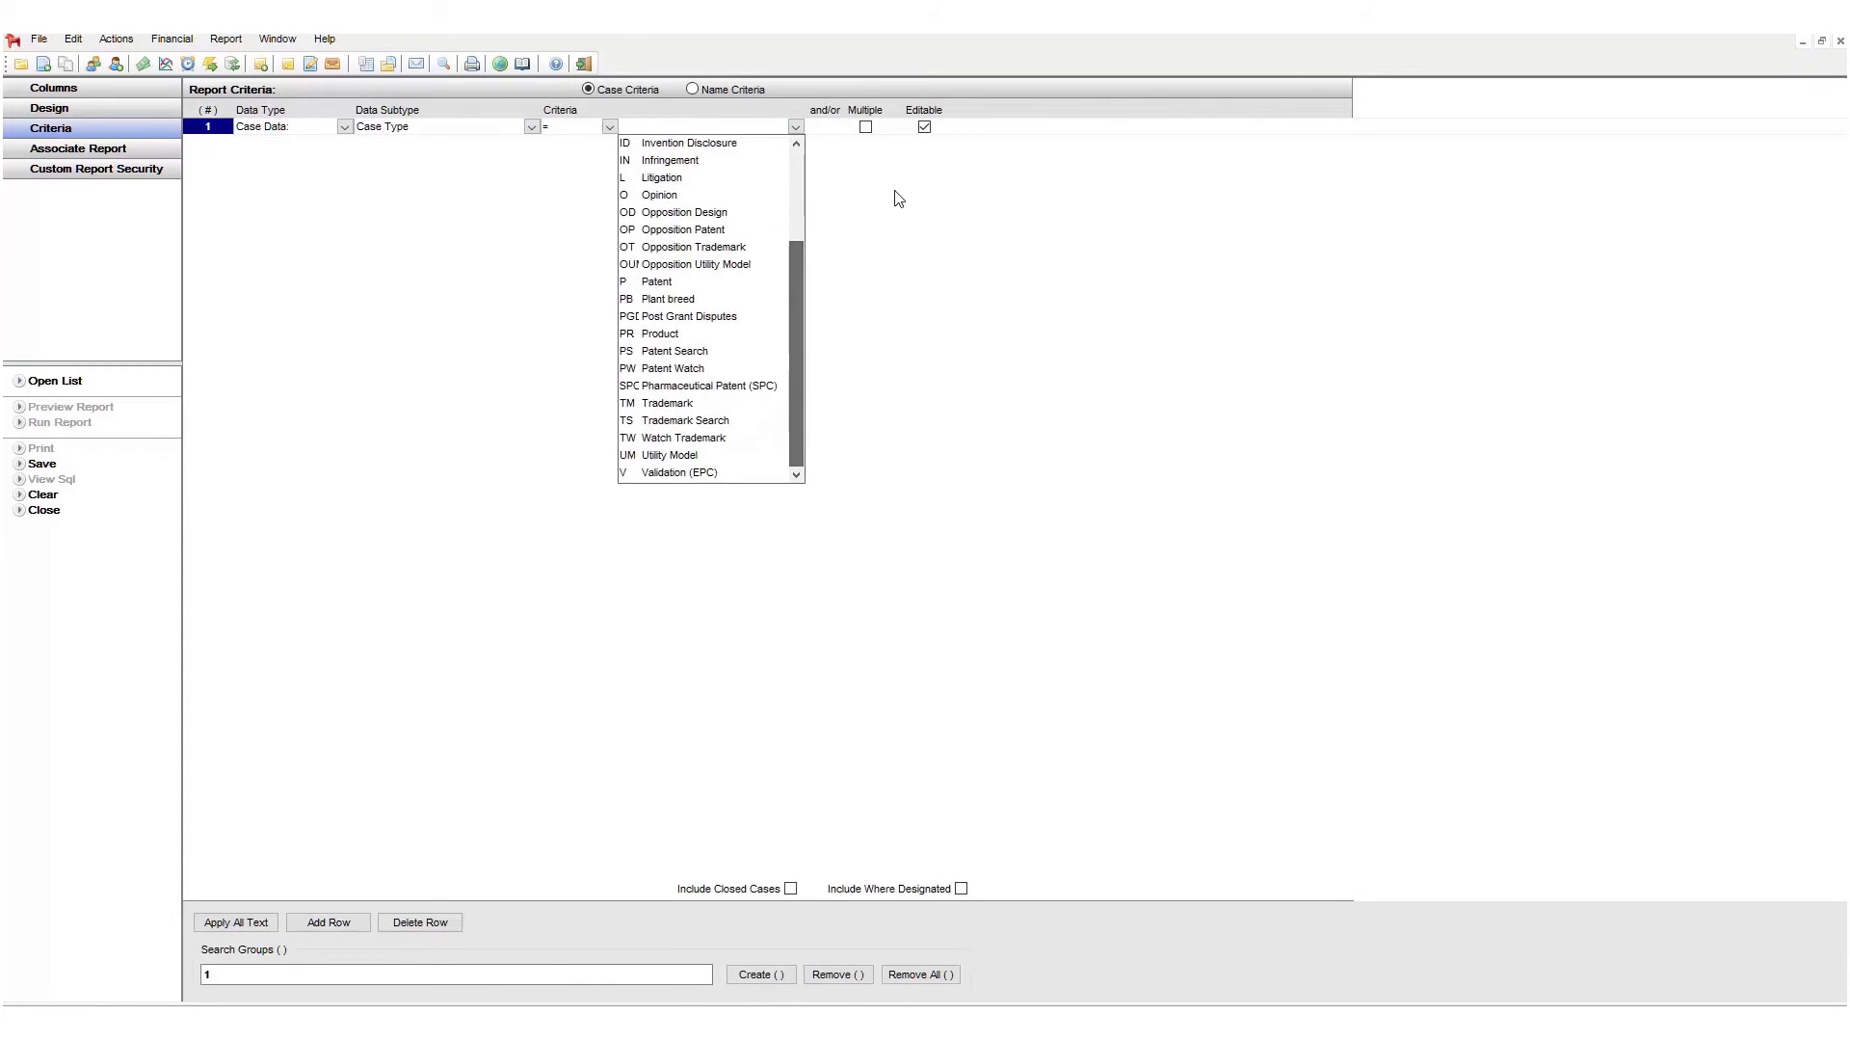
pyautogui.click(892, 194)
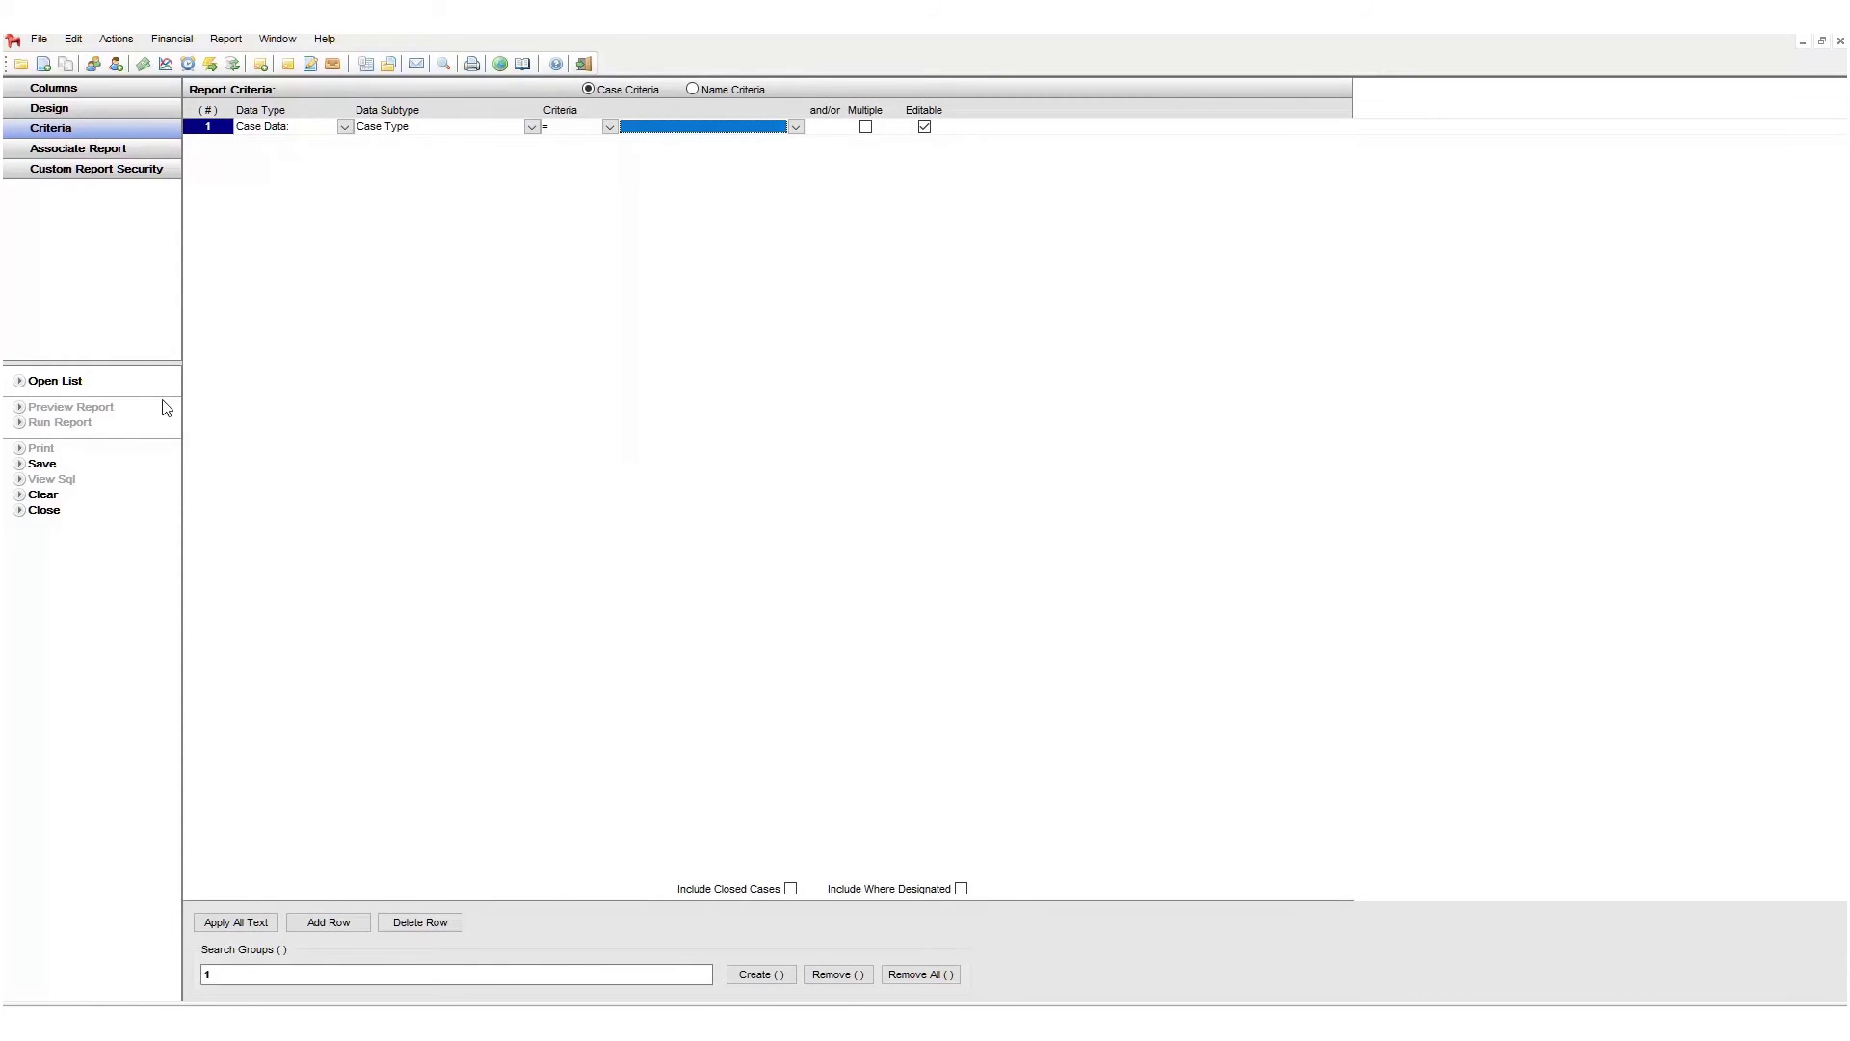
# Step: Save the criteria query as "CASE per CASE TYPE"
pyautogui.click(46, 464)
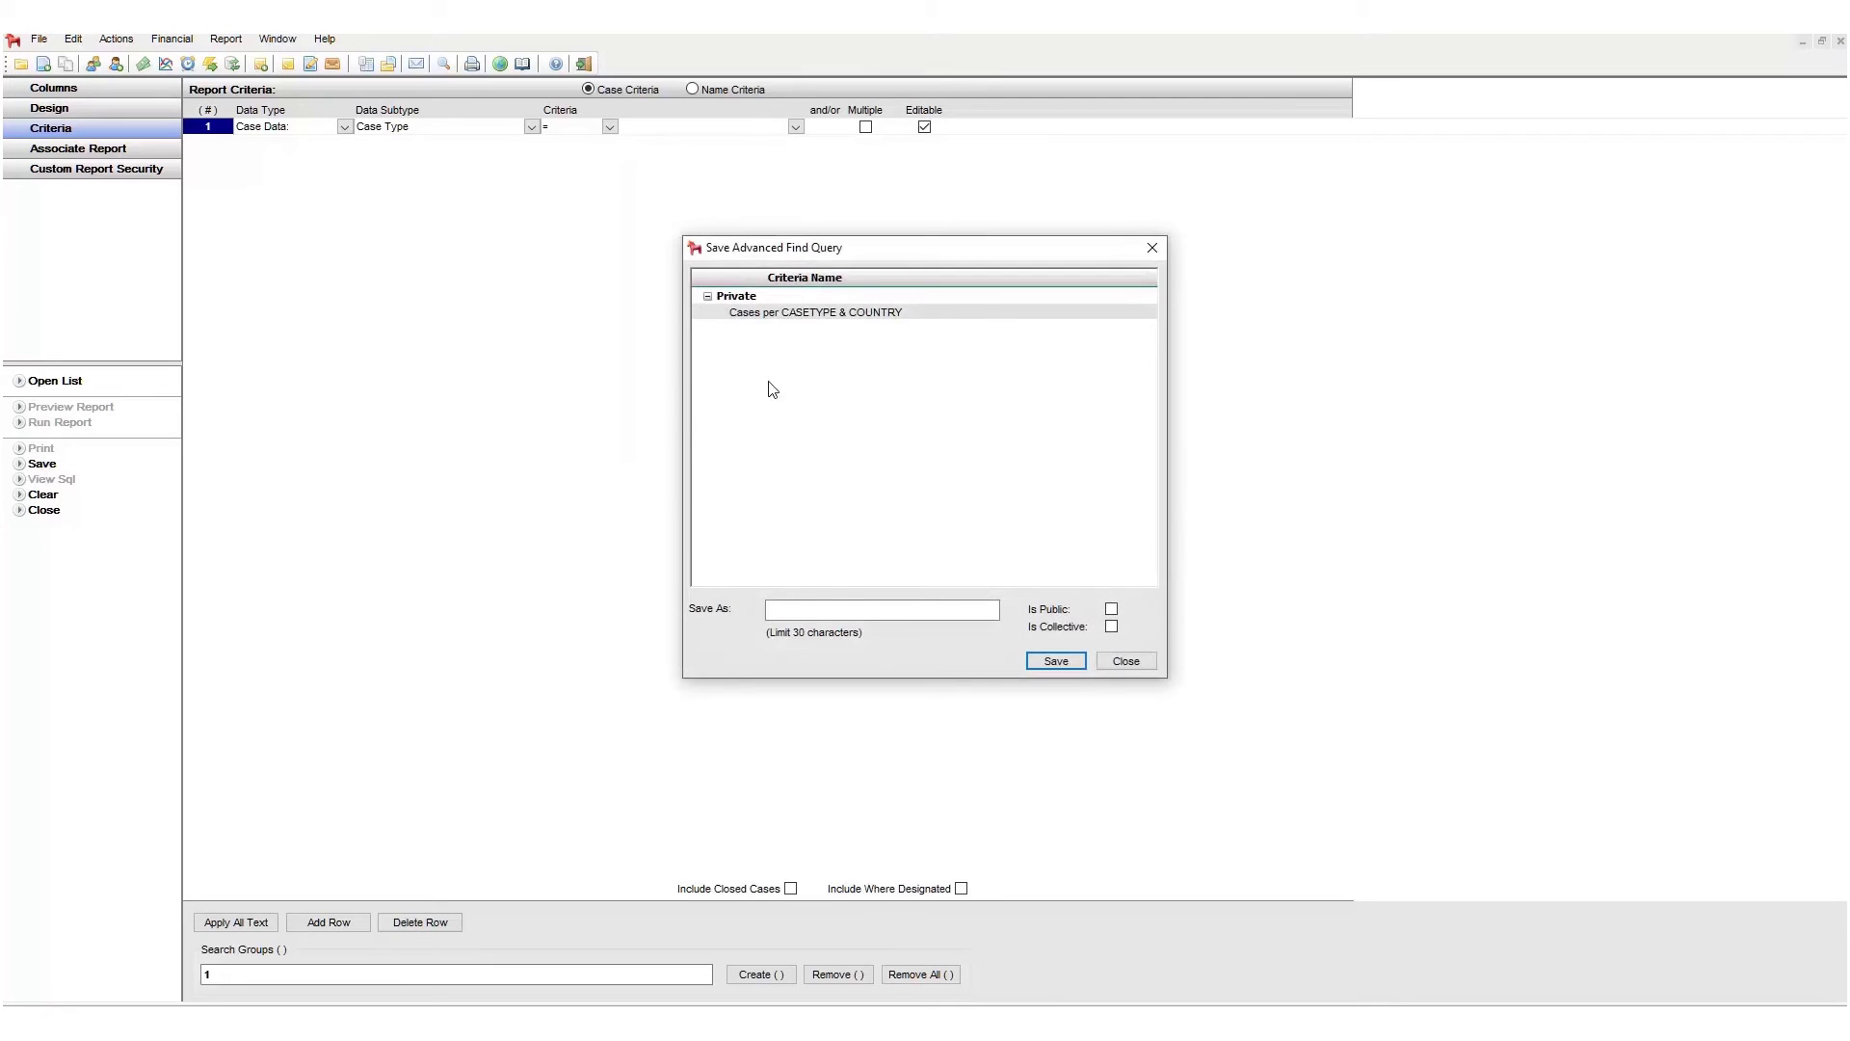
pyautogui.click(946, 609)
pyautogui.write('CASE per CASE TYPE')
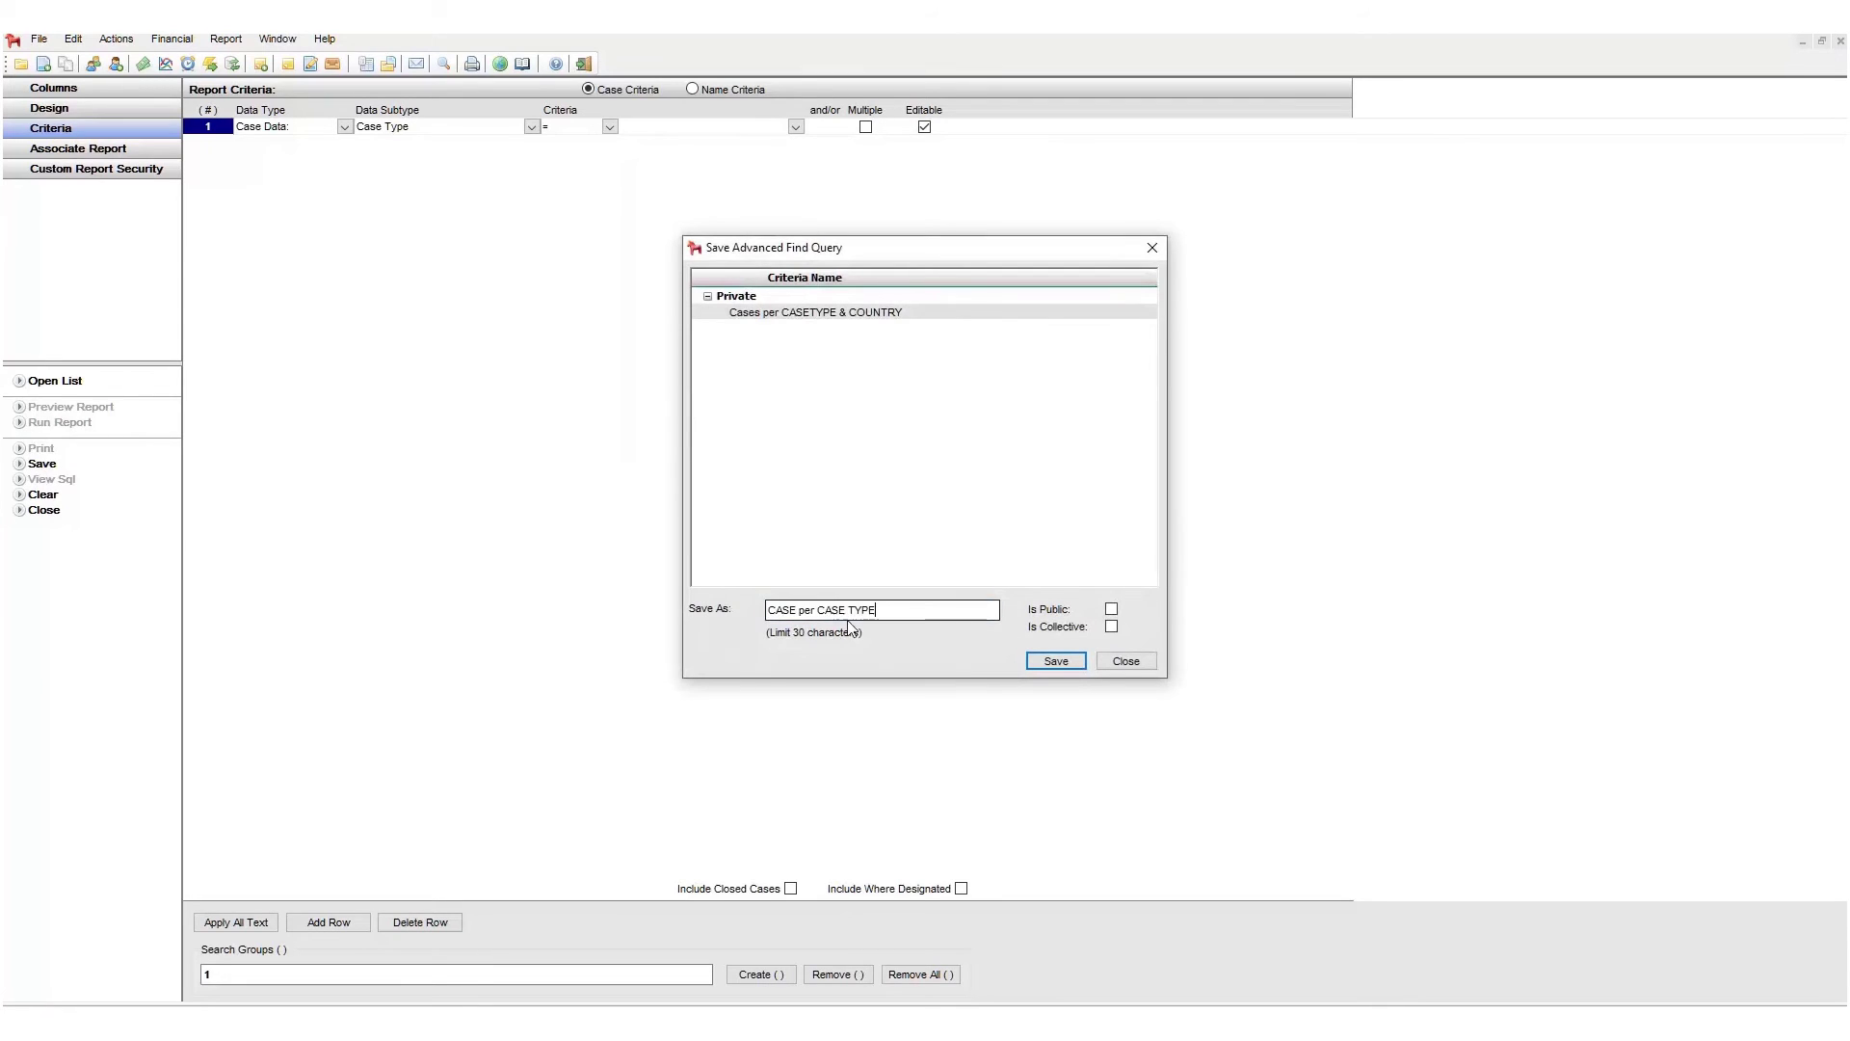
pyautogui.click(1056, 661)
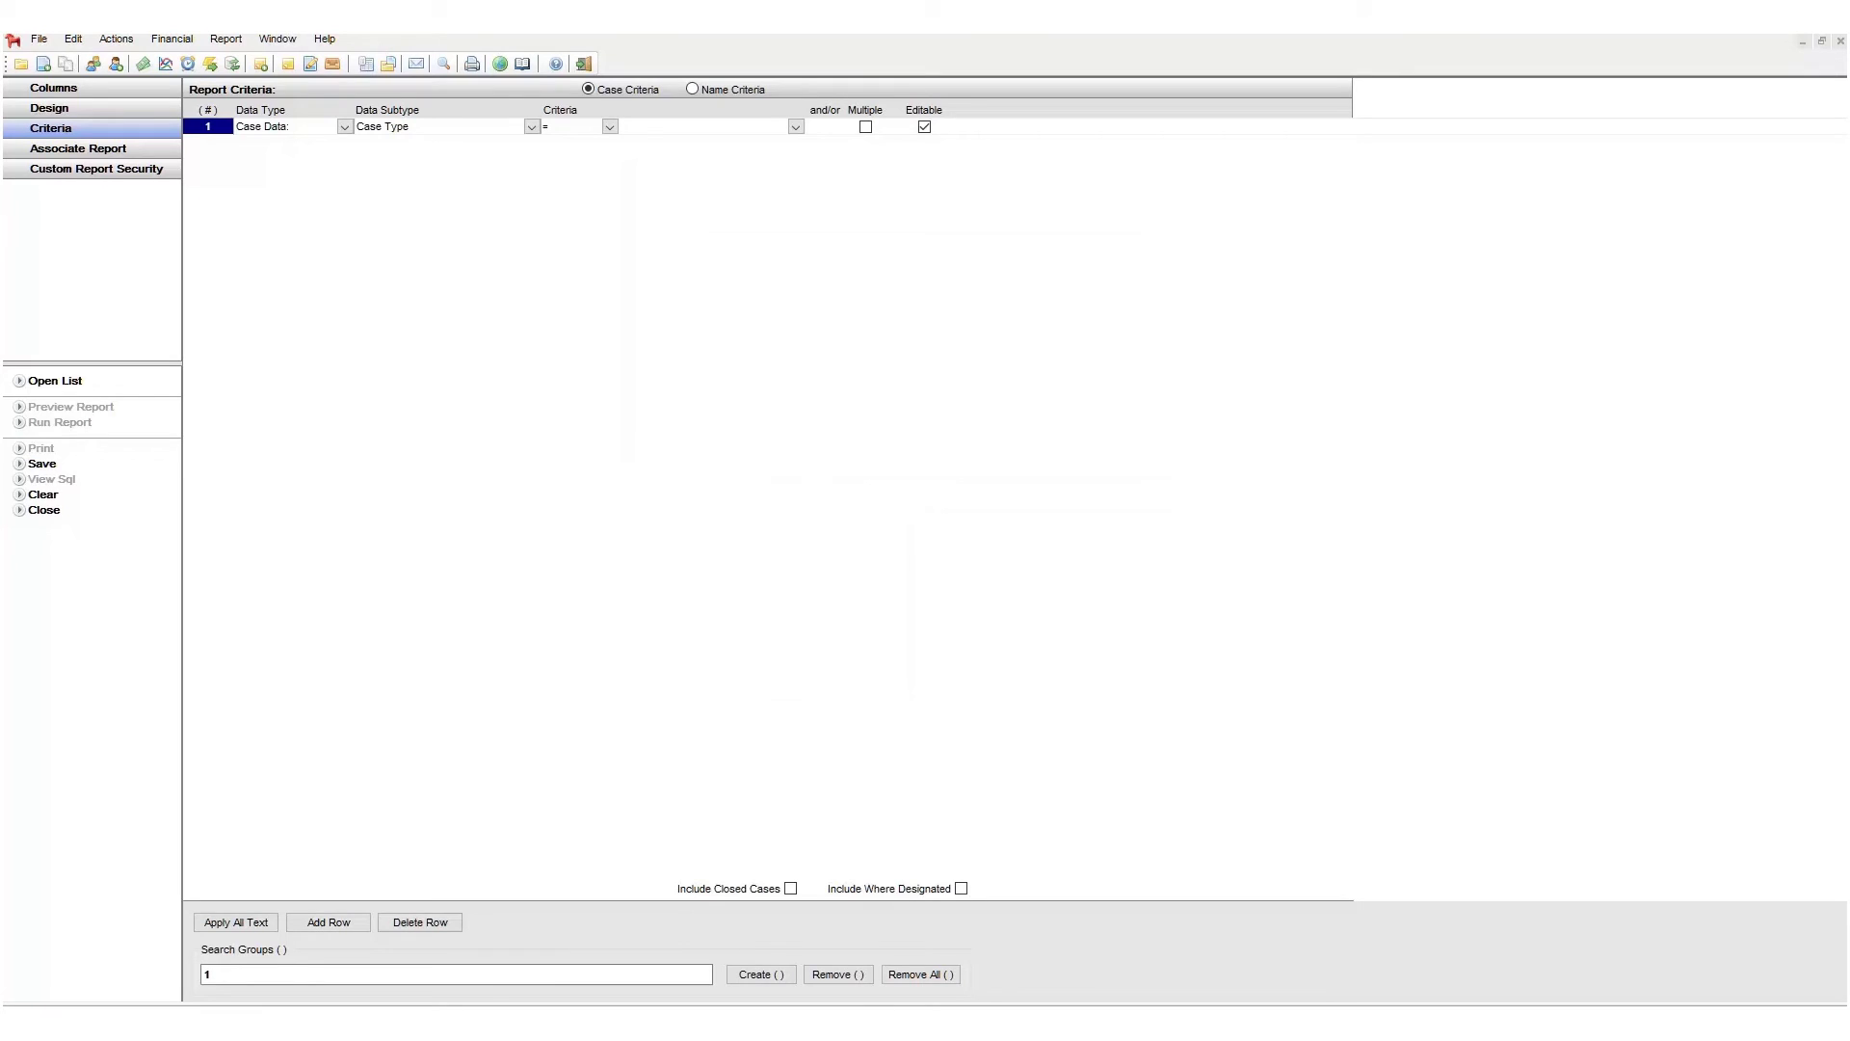
# Step: Associate the Default Layout1 design with the CASE per CASE TYPE criteria as a new report
pyautogui.click(172, 150)
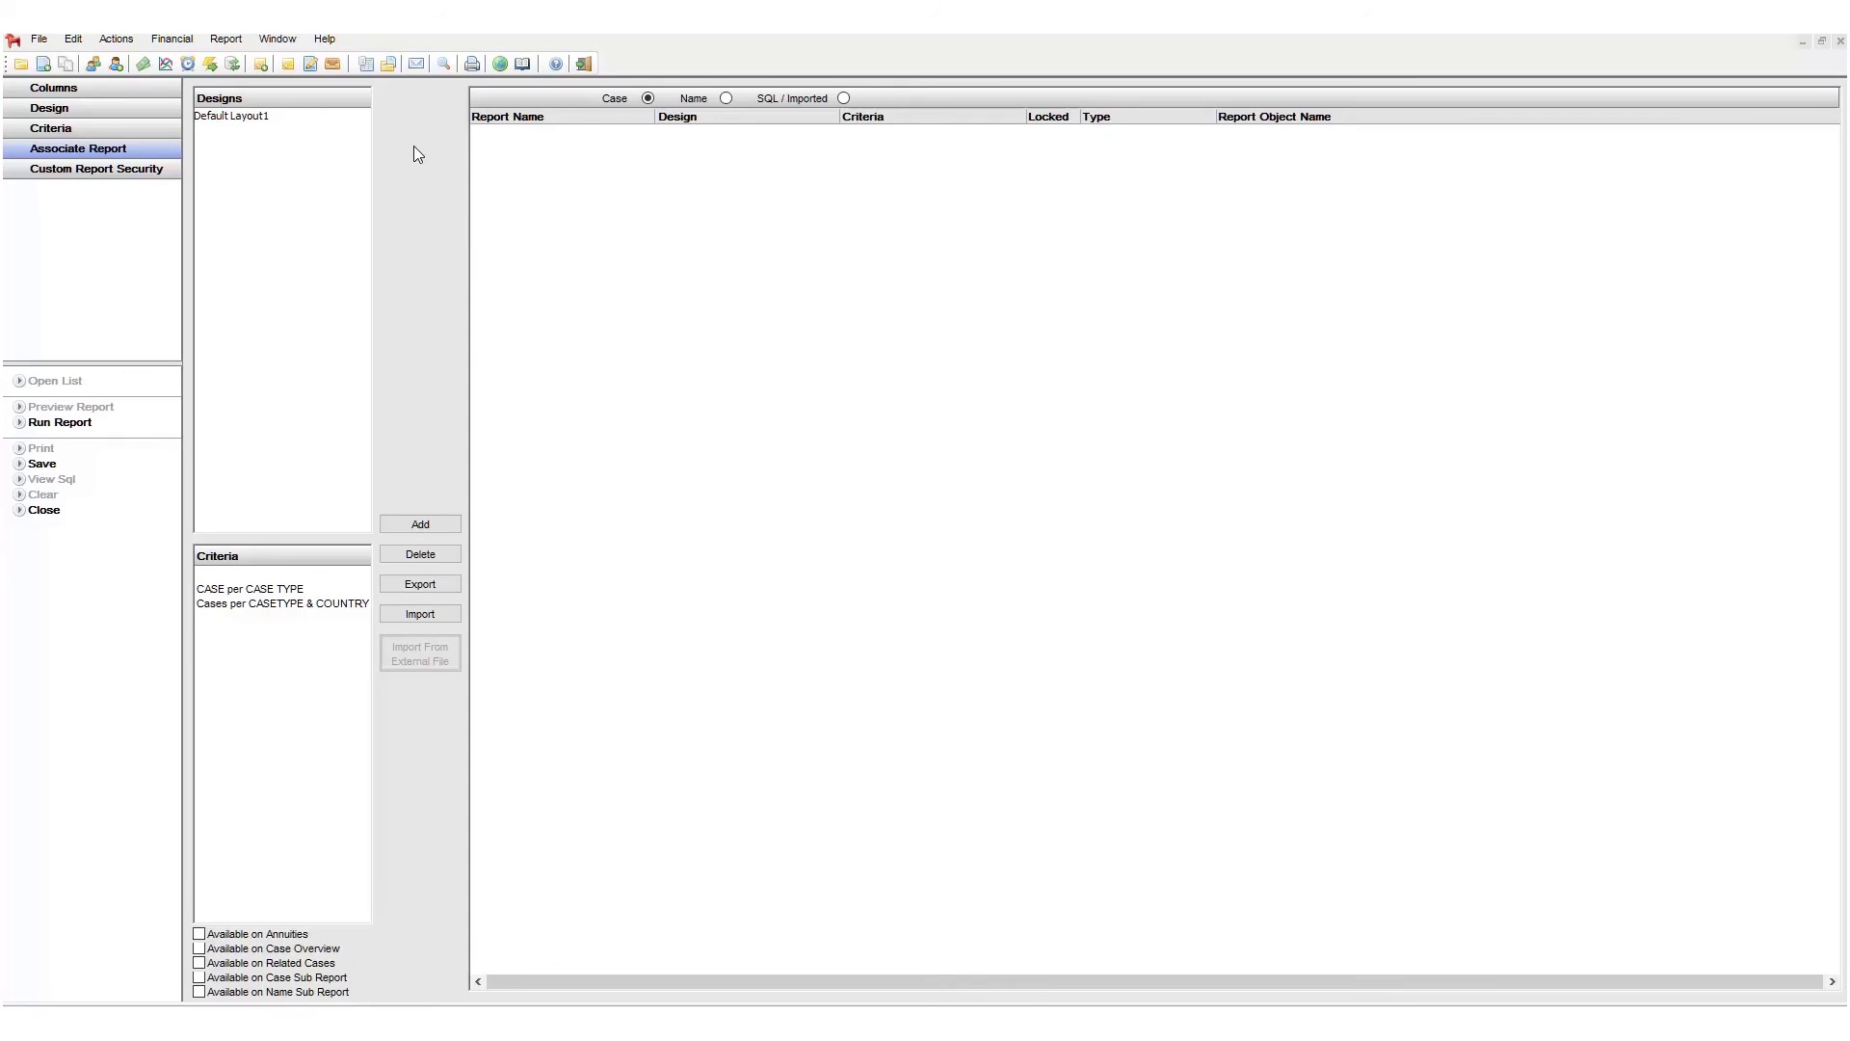
pyautogui.click(262, 124)
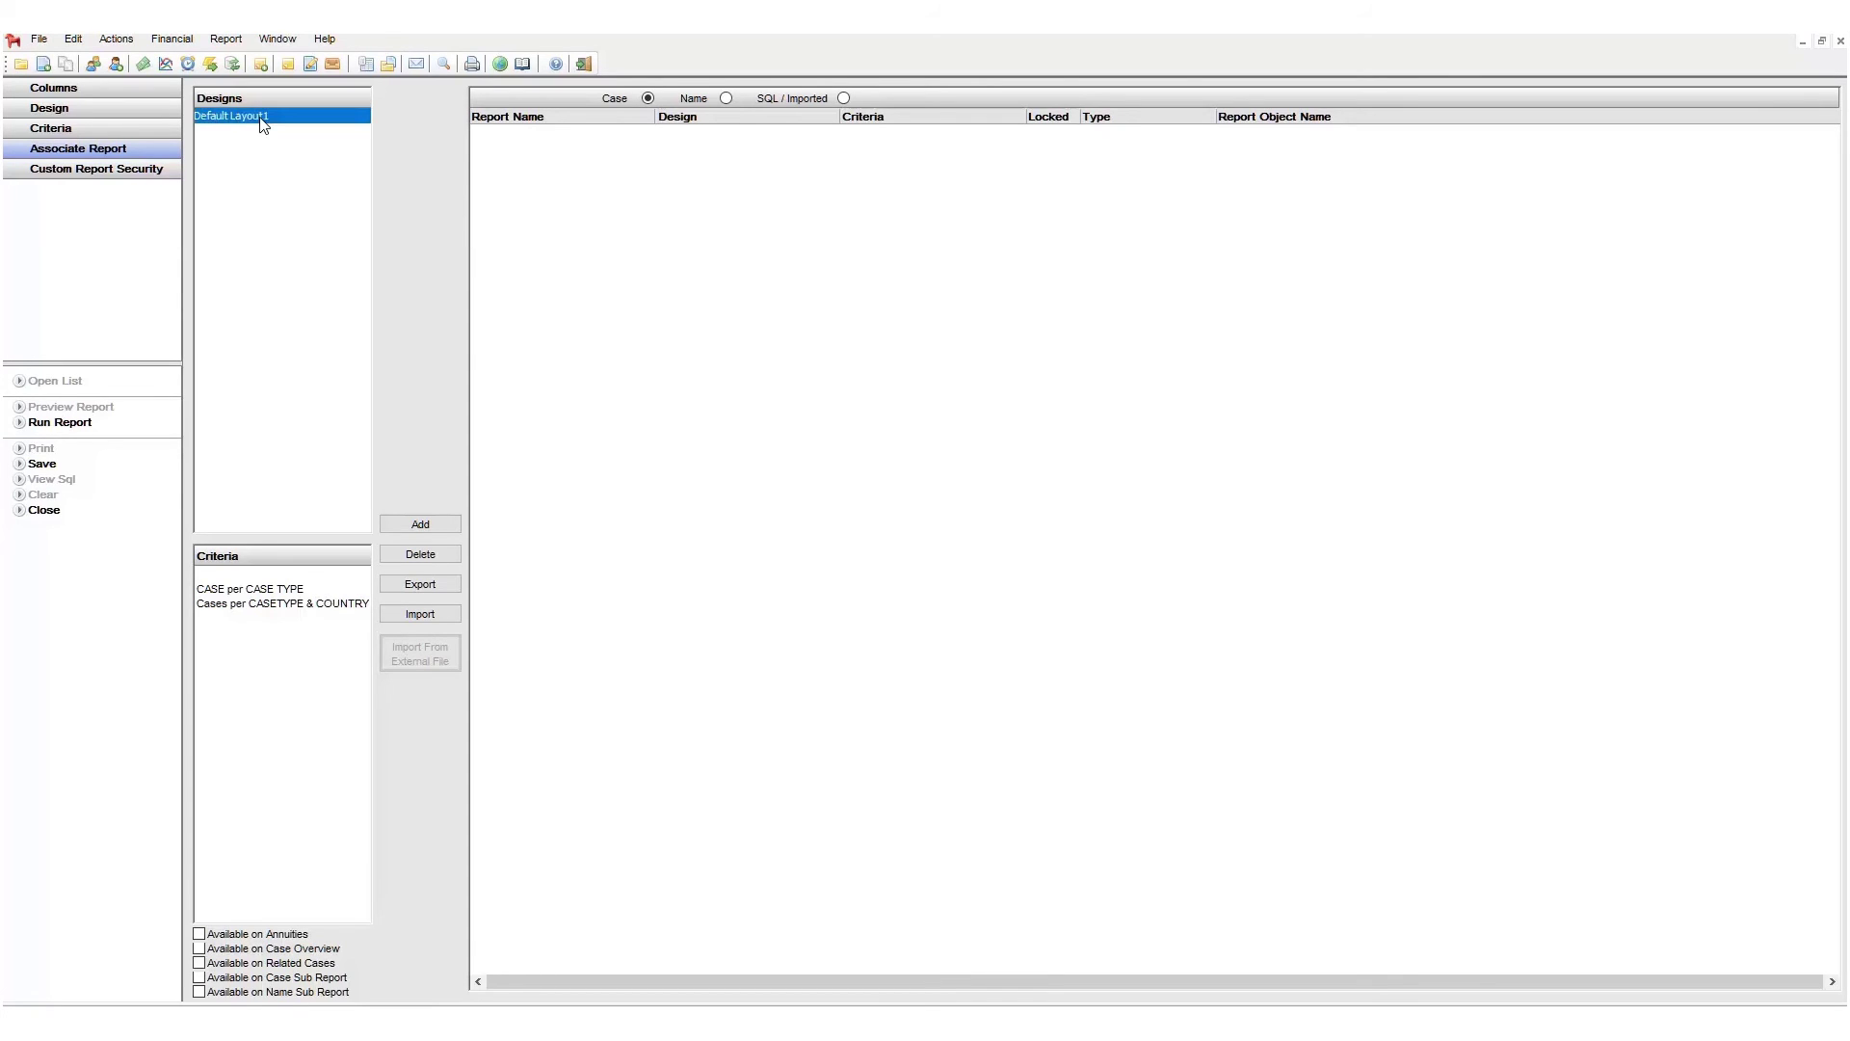
pyautogui.click(286, 592)
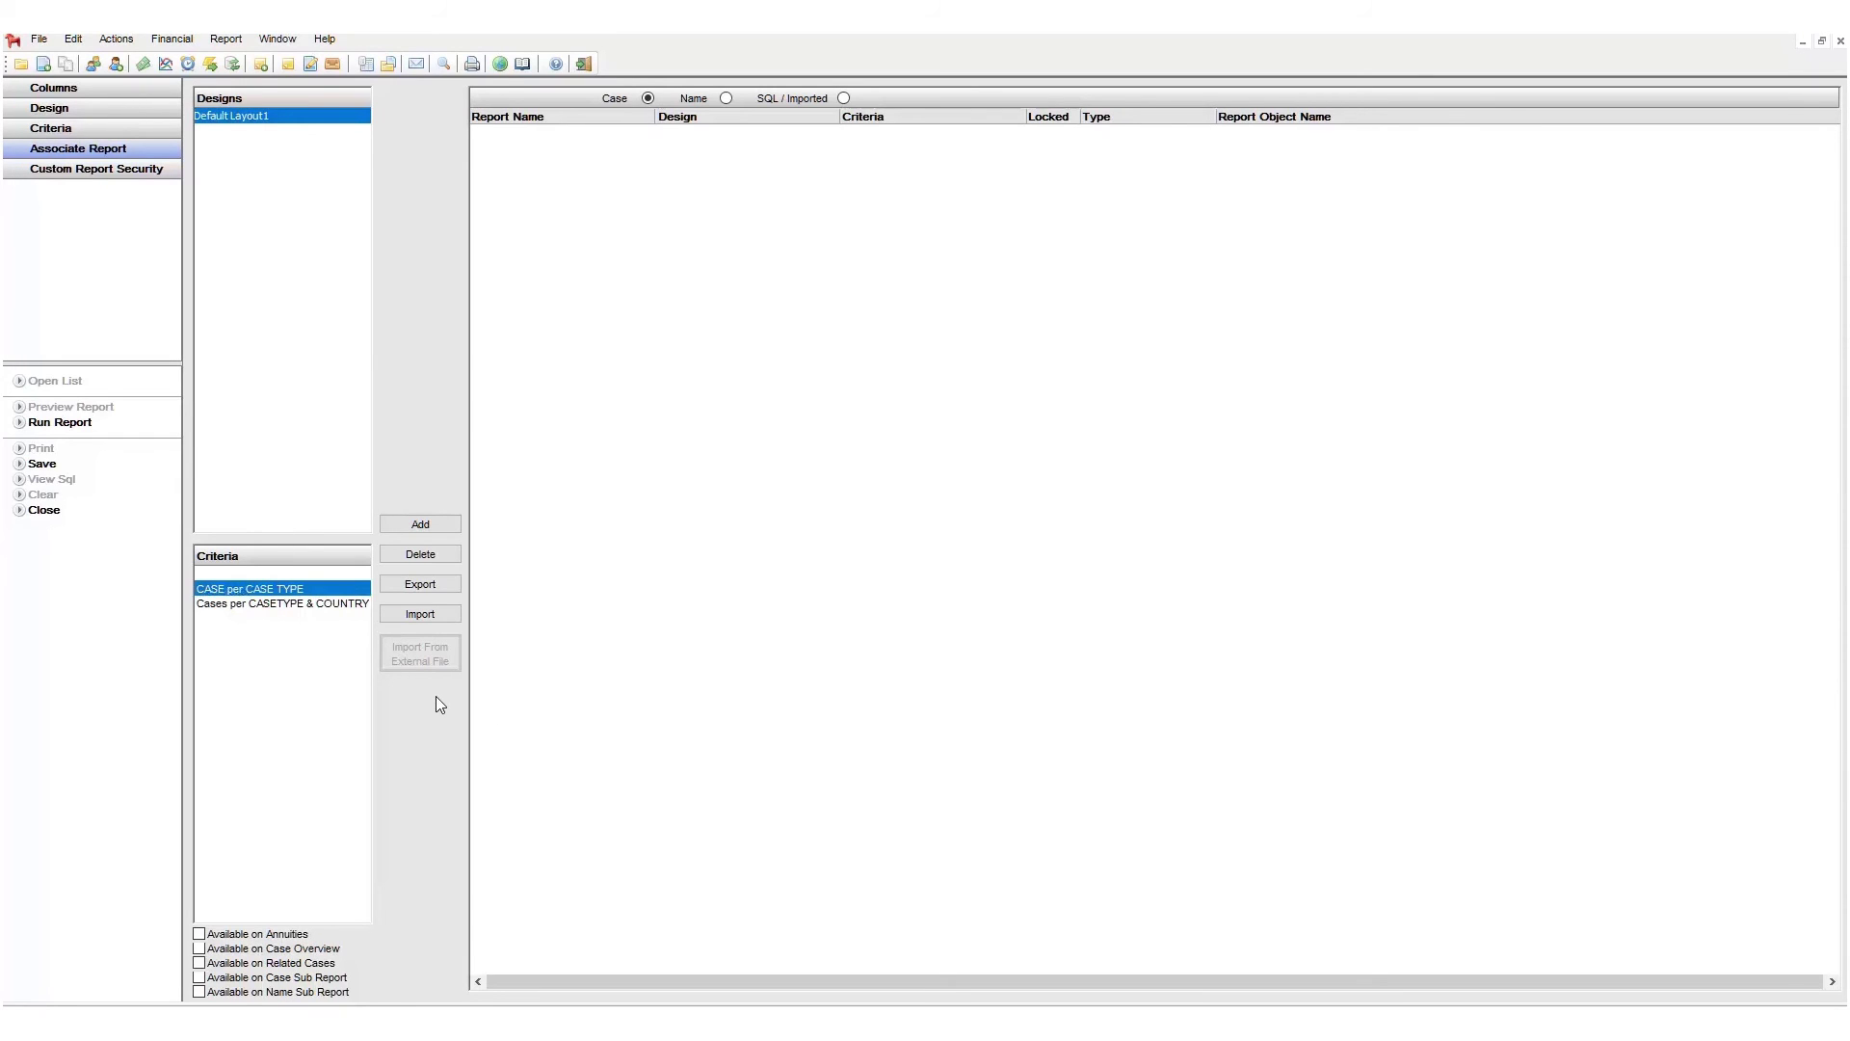
pyautogui.click(421, 525)
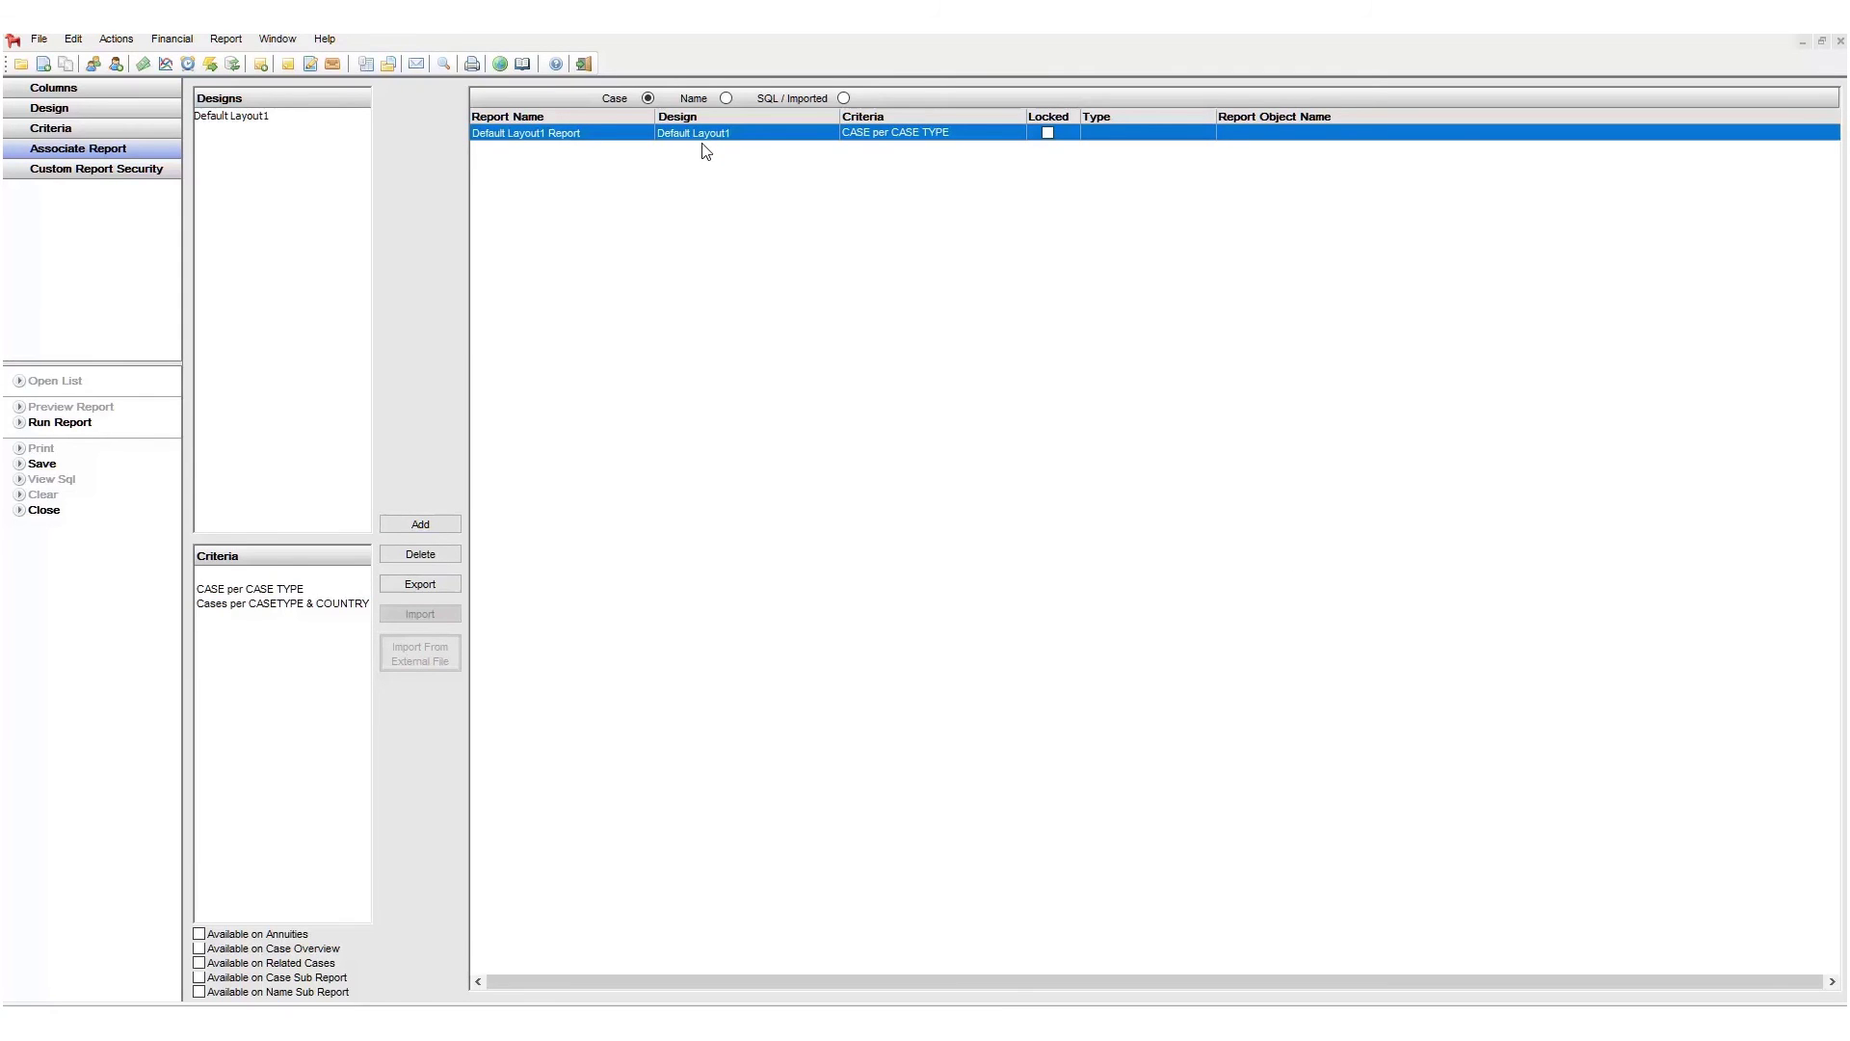
pyautogui.click(626, 135)
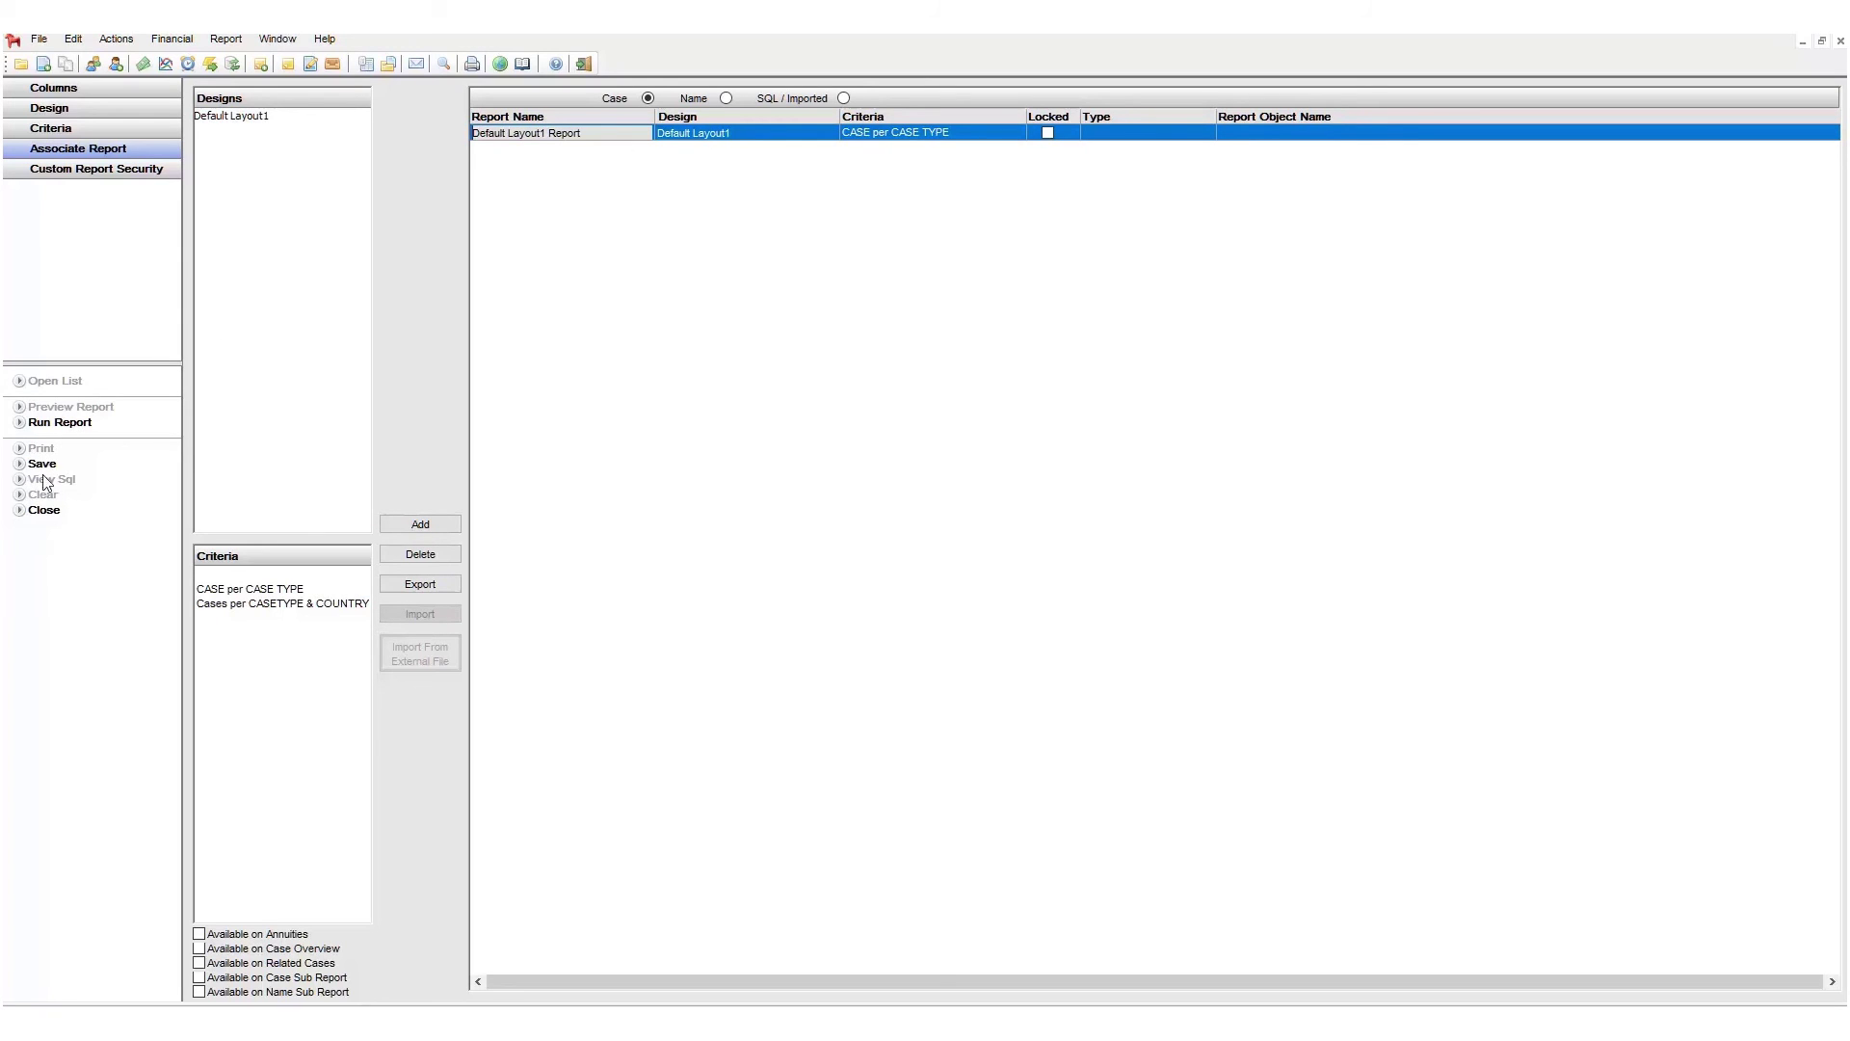
# Step: Run the Default Layout1 Report for the Trademark case type with English as the report language
pyautogui.click(81, 426)
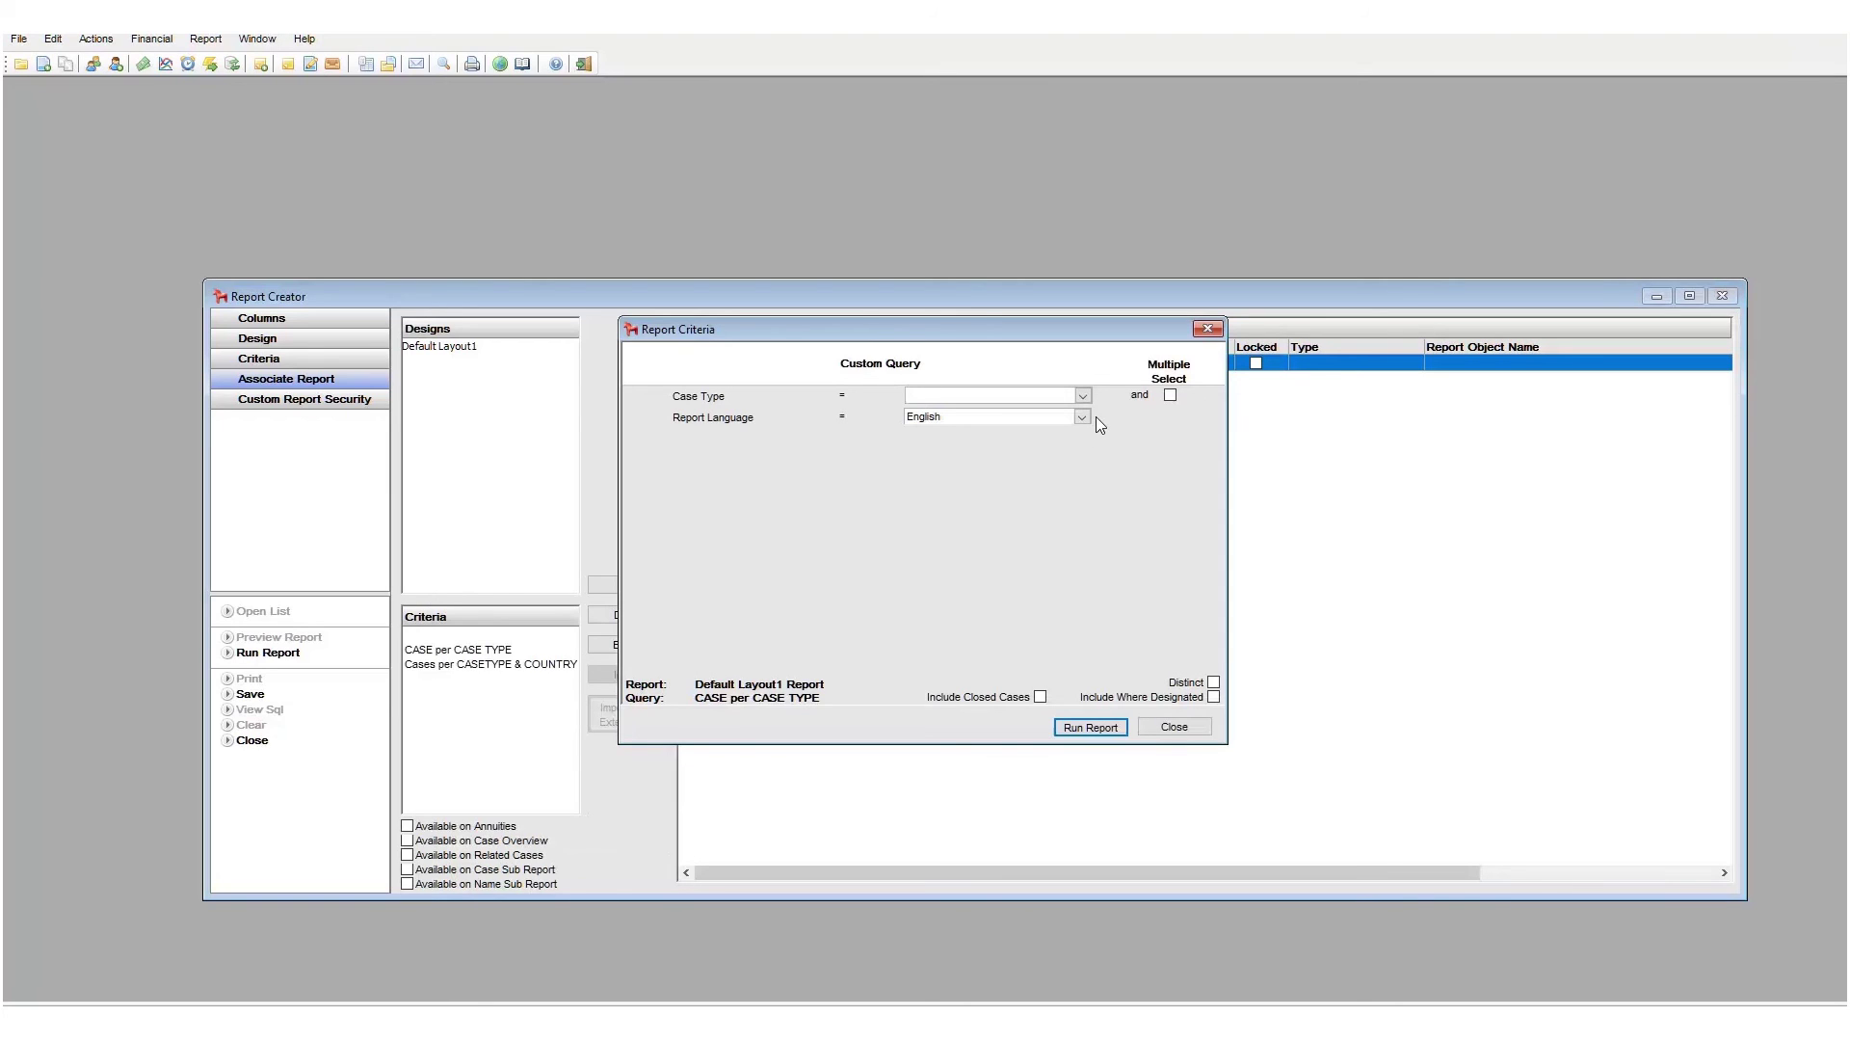
pyautogui.click(1083, 395)
pyautogui.moveTo(1083, 453); pyautogui.dragTo(997, 694)
pyautogui.click(996, 690)
pyautogui.click(1099, 727)
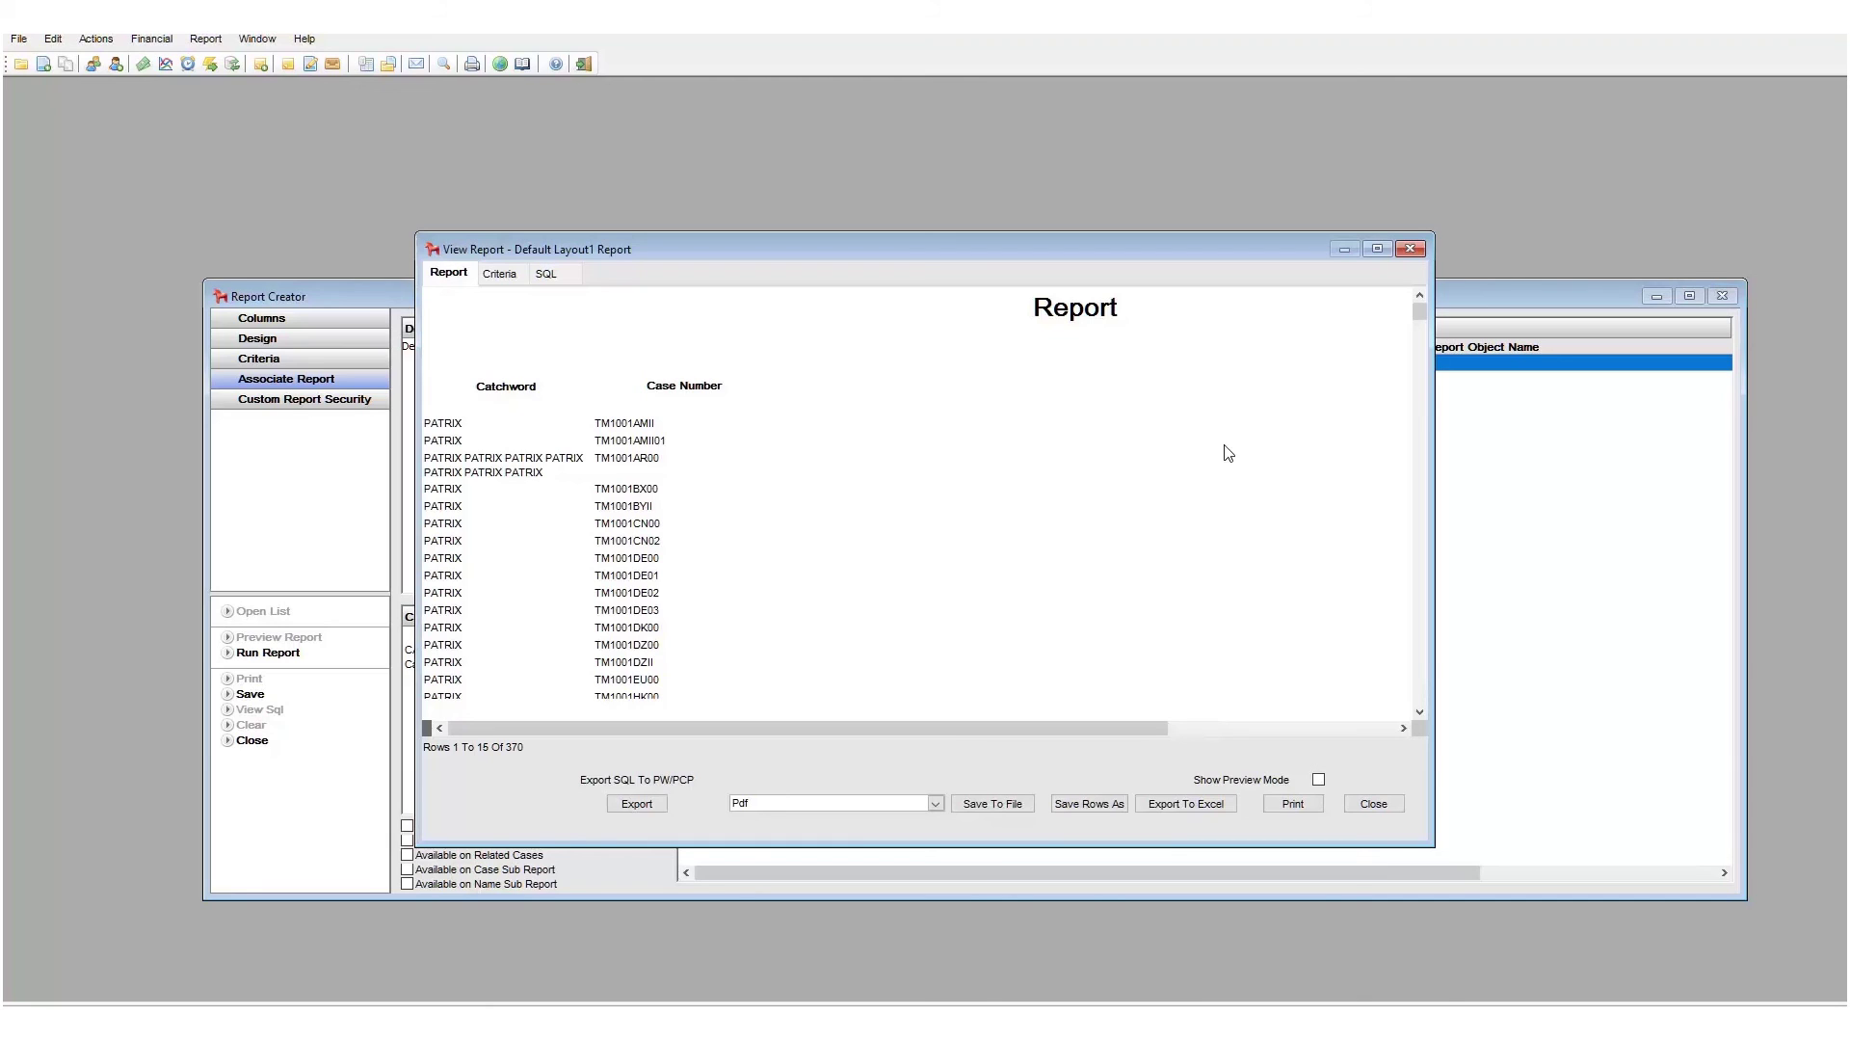
# Step: Close the report view and its criteria dialog, and maximize the Report Creator window
pyautogui.click(1412, 251)
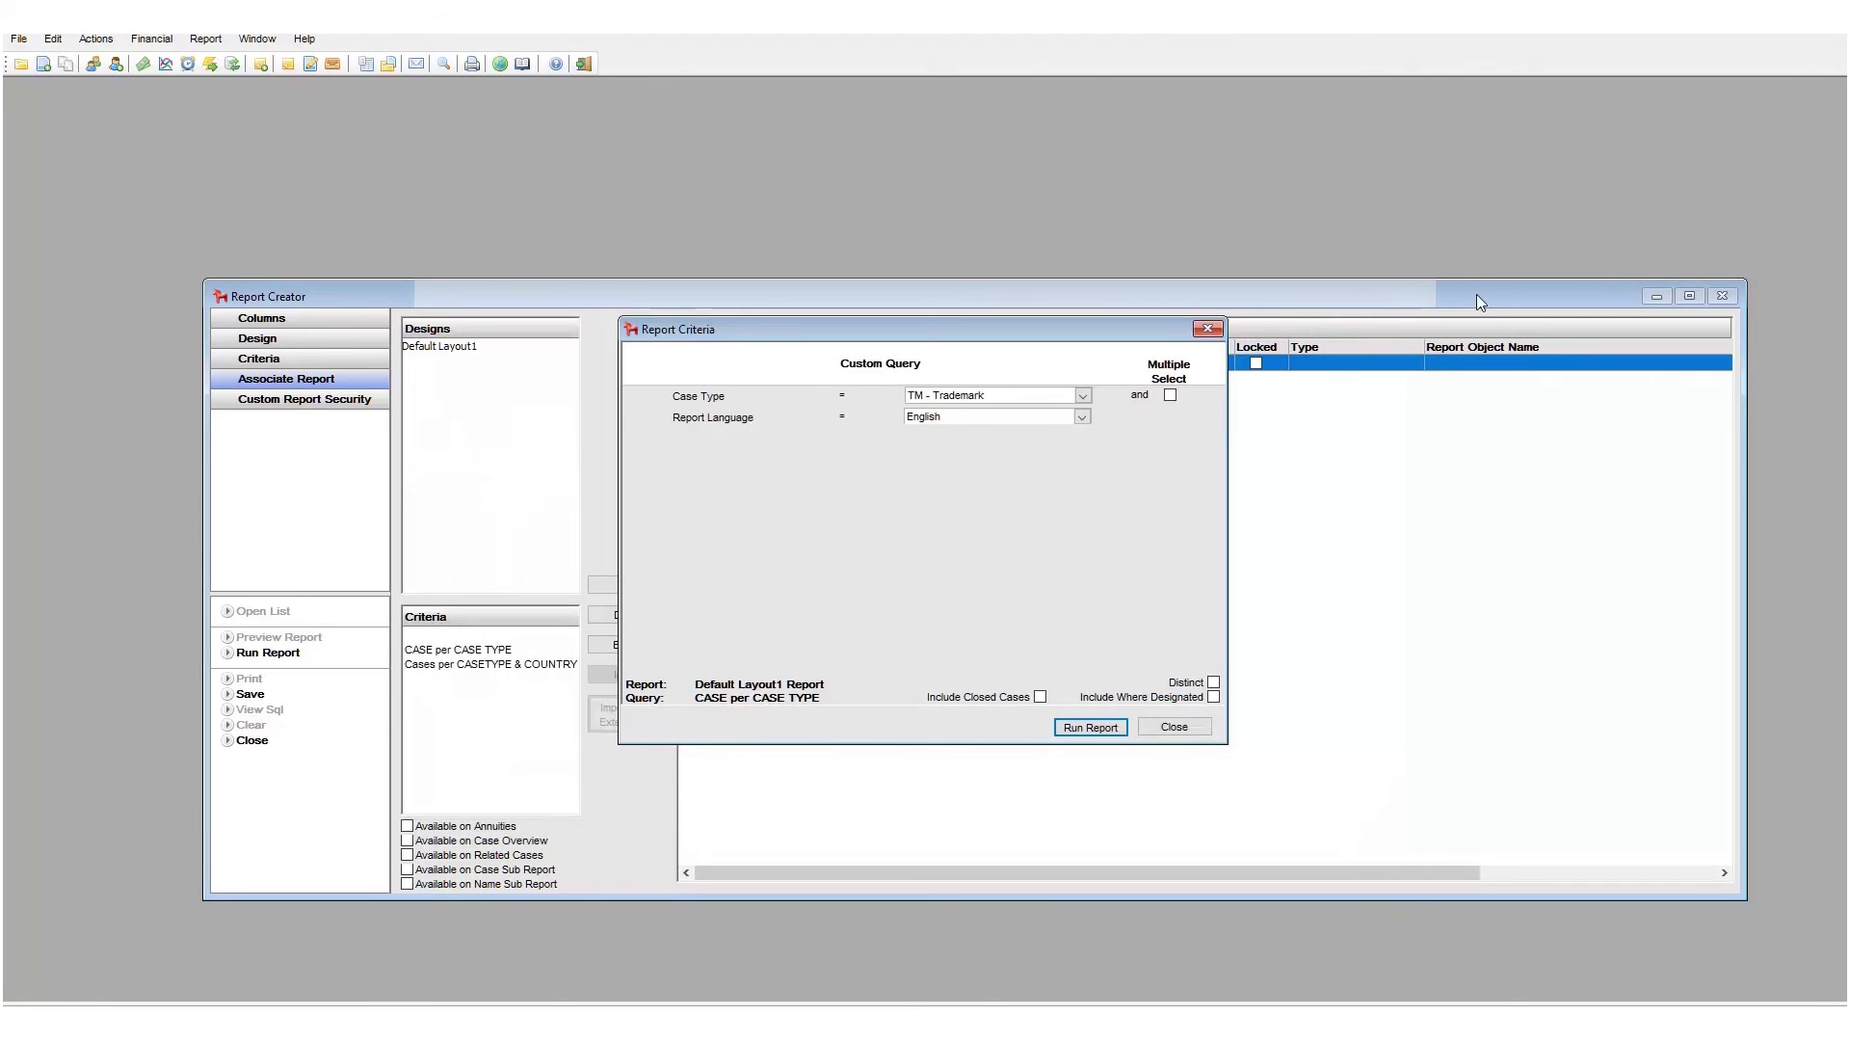
pyautogui.click(1209, 330)
pyautogui.doubleClick(1569, 295)
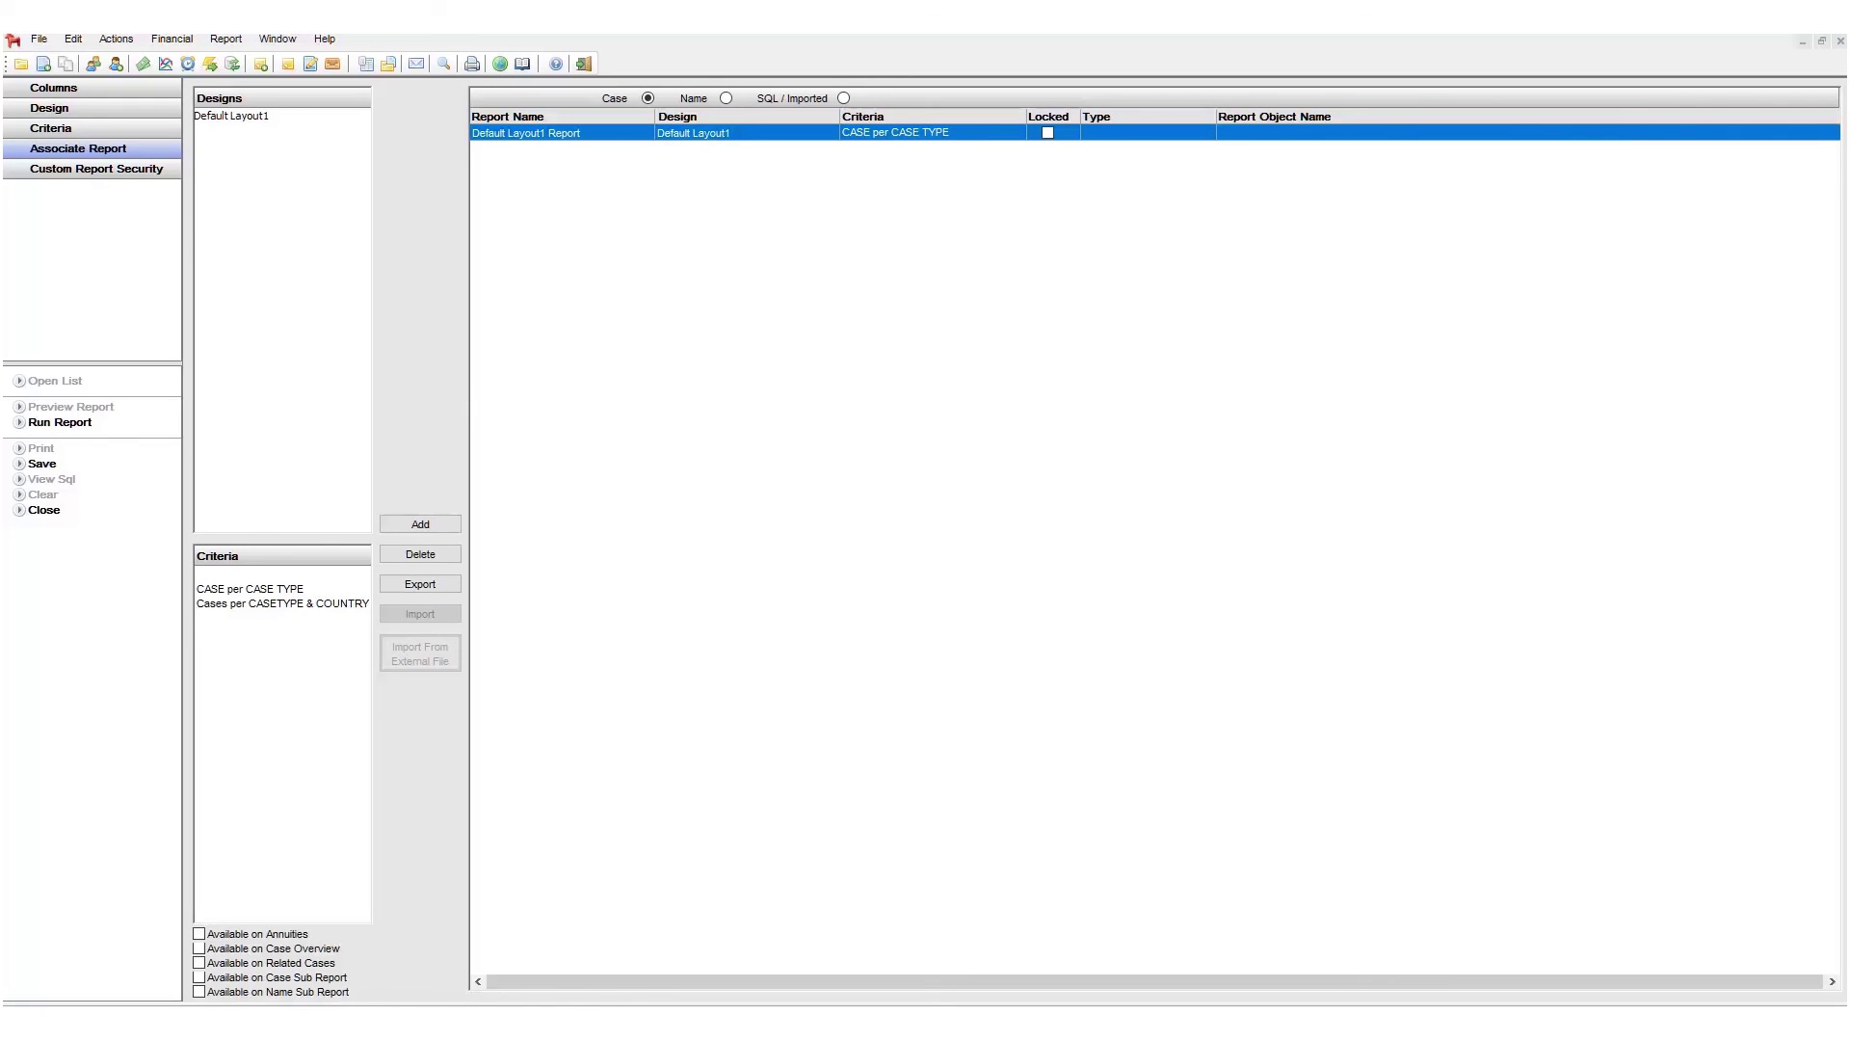
# Step: Associate the Default Layout1 design with the Cases per CASETYPE & COUNTRY criteria as a new report
pyautogui.click(340, 606)
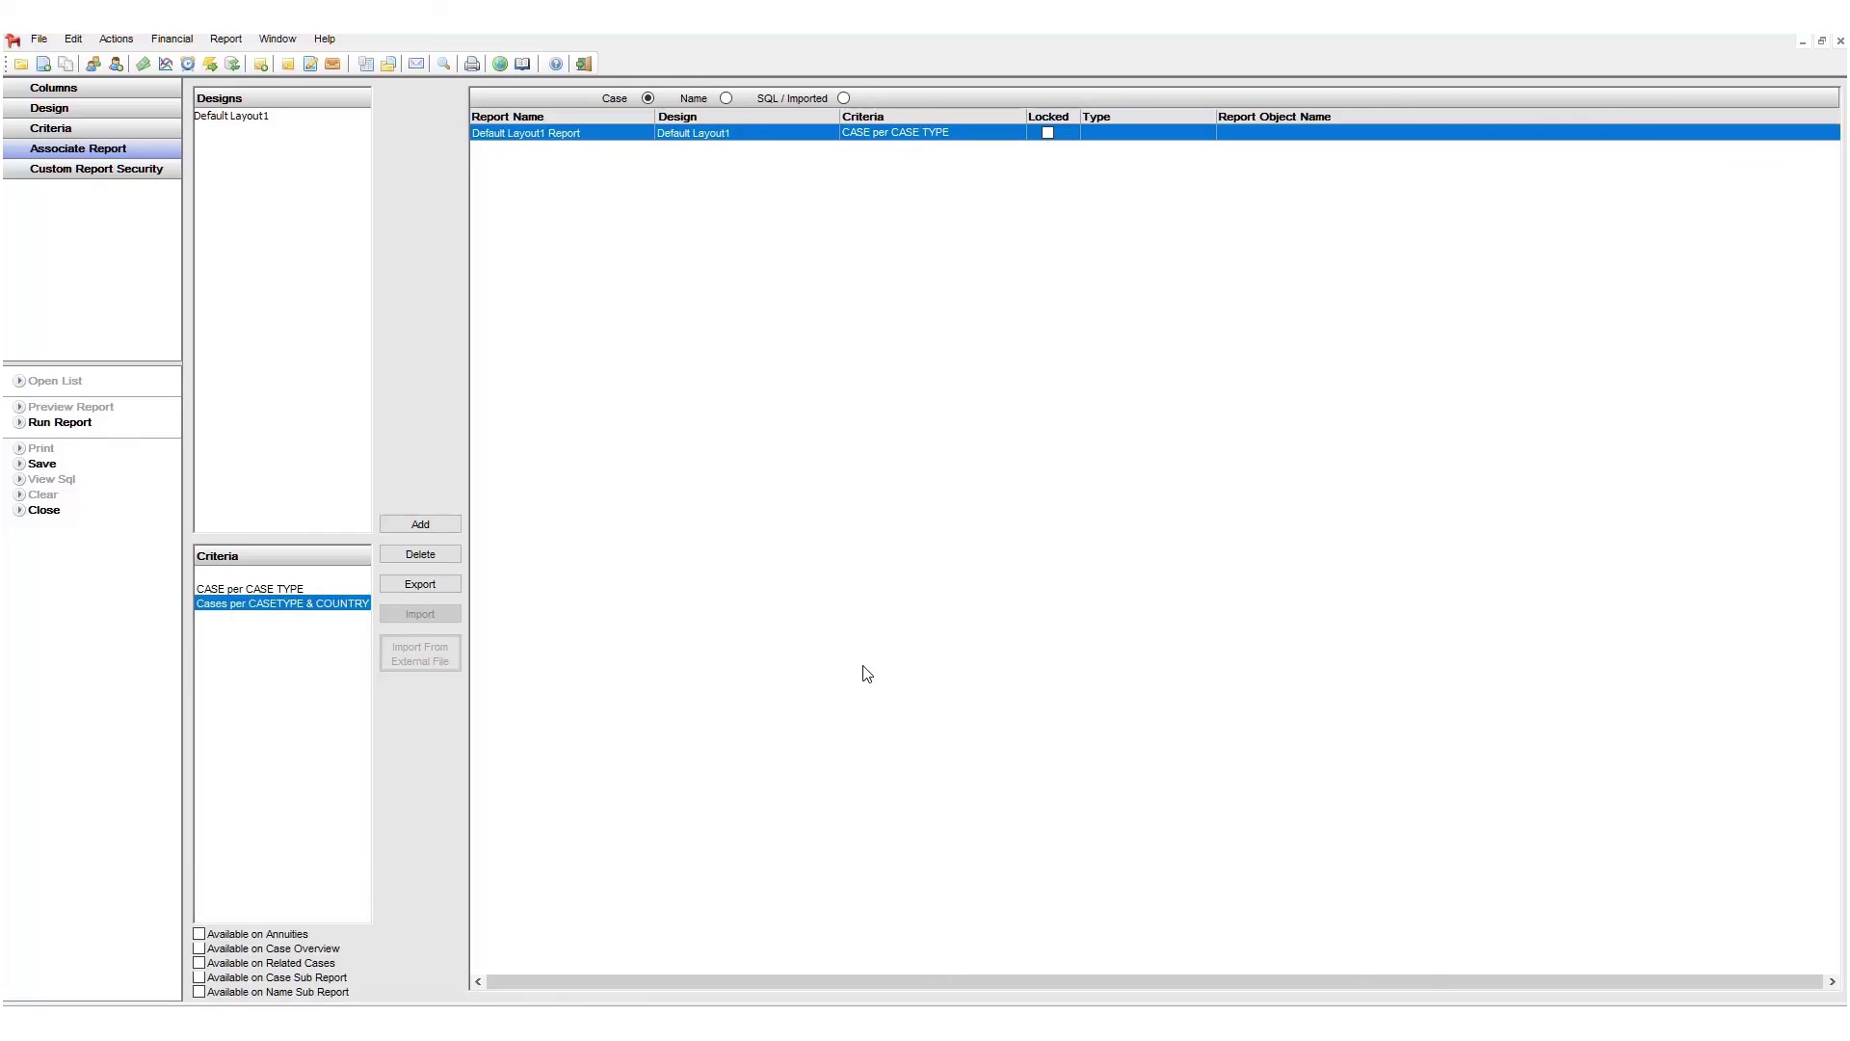
pyautogui.click(277, 118)
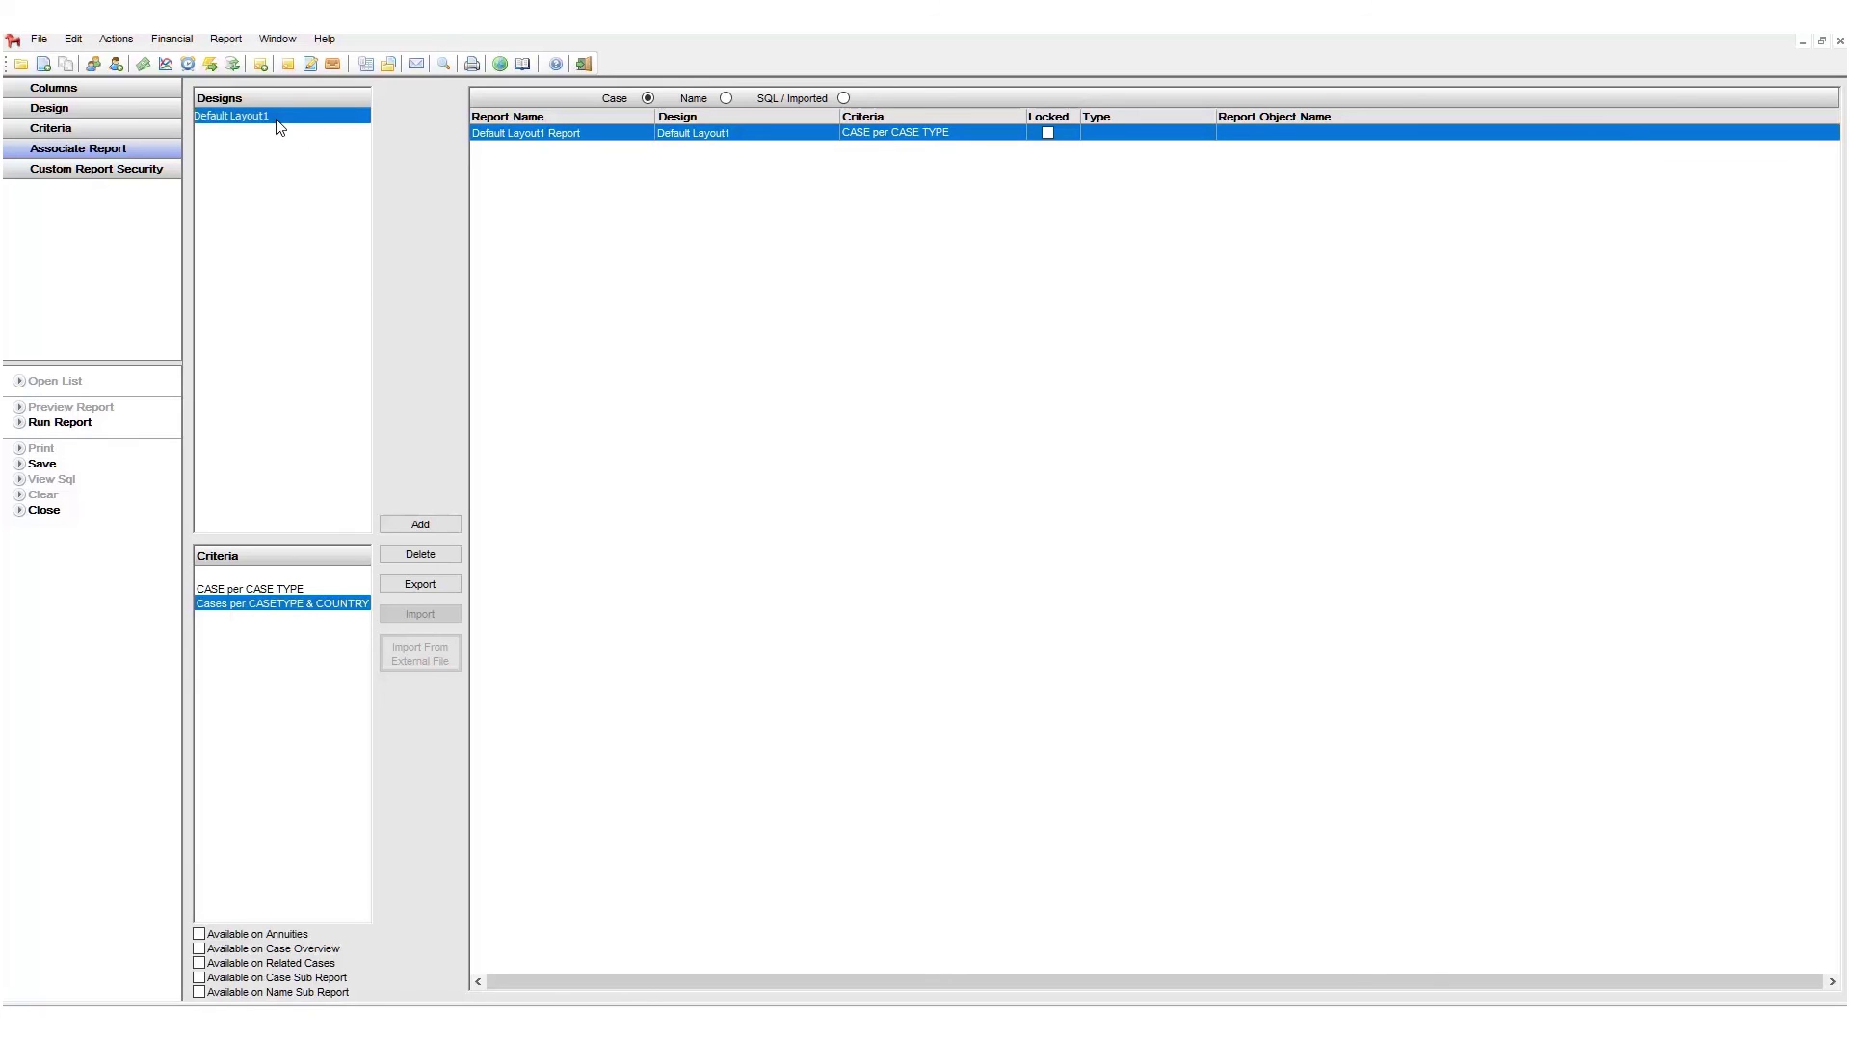
pyautogui.click(436, 528)
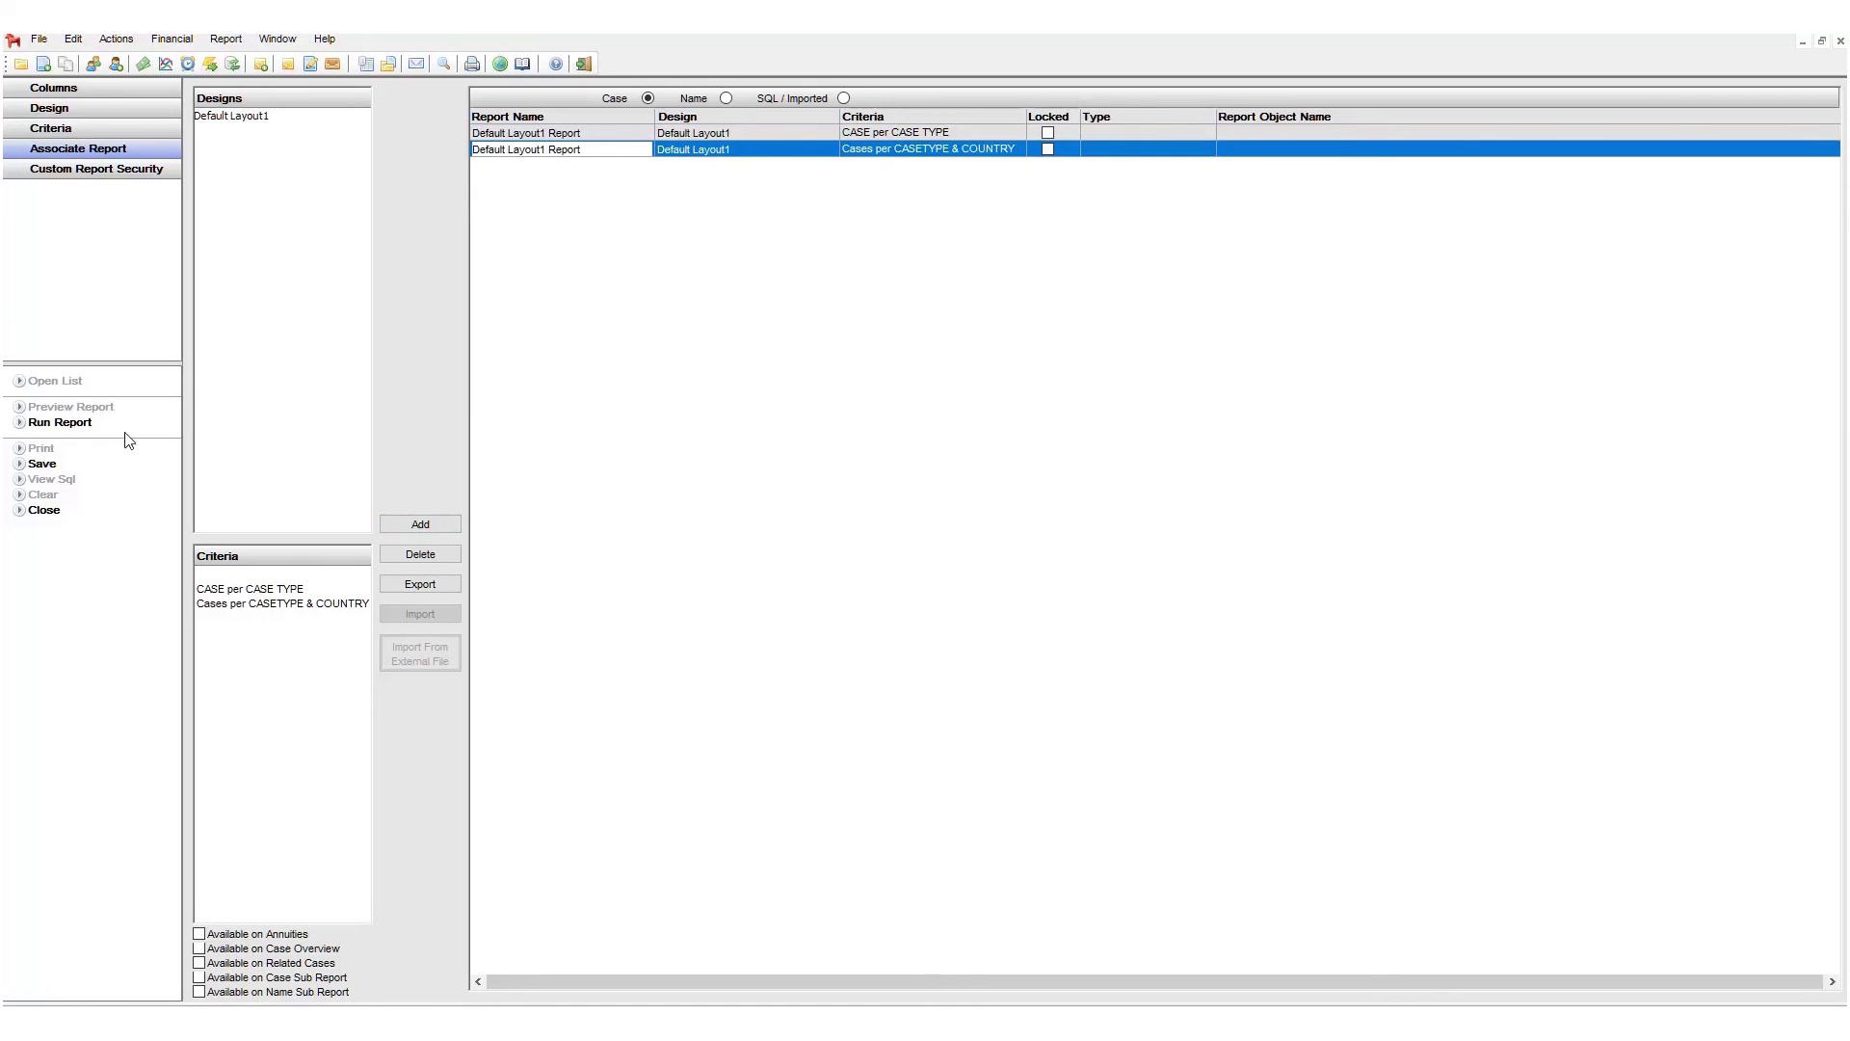
# Step: Start running the new report that uses the Cases per CASETYPE & COUNTRY criteria
pyautogui.click(89, 424)
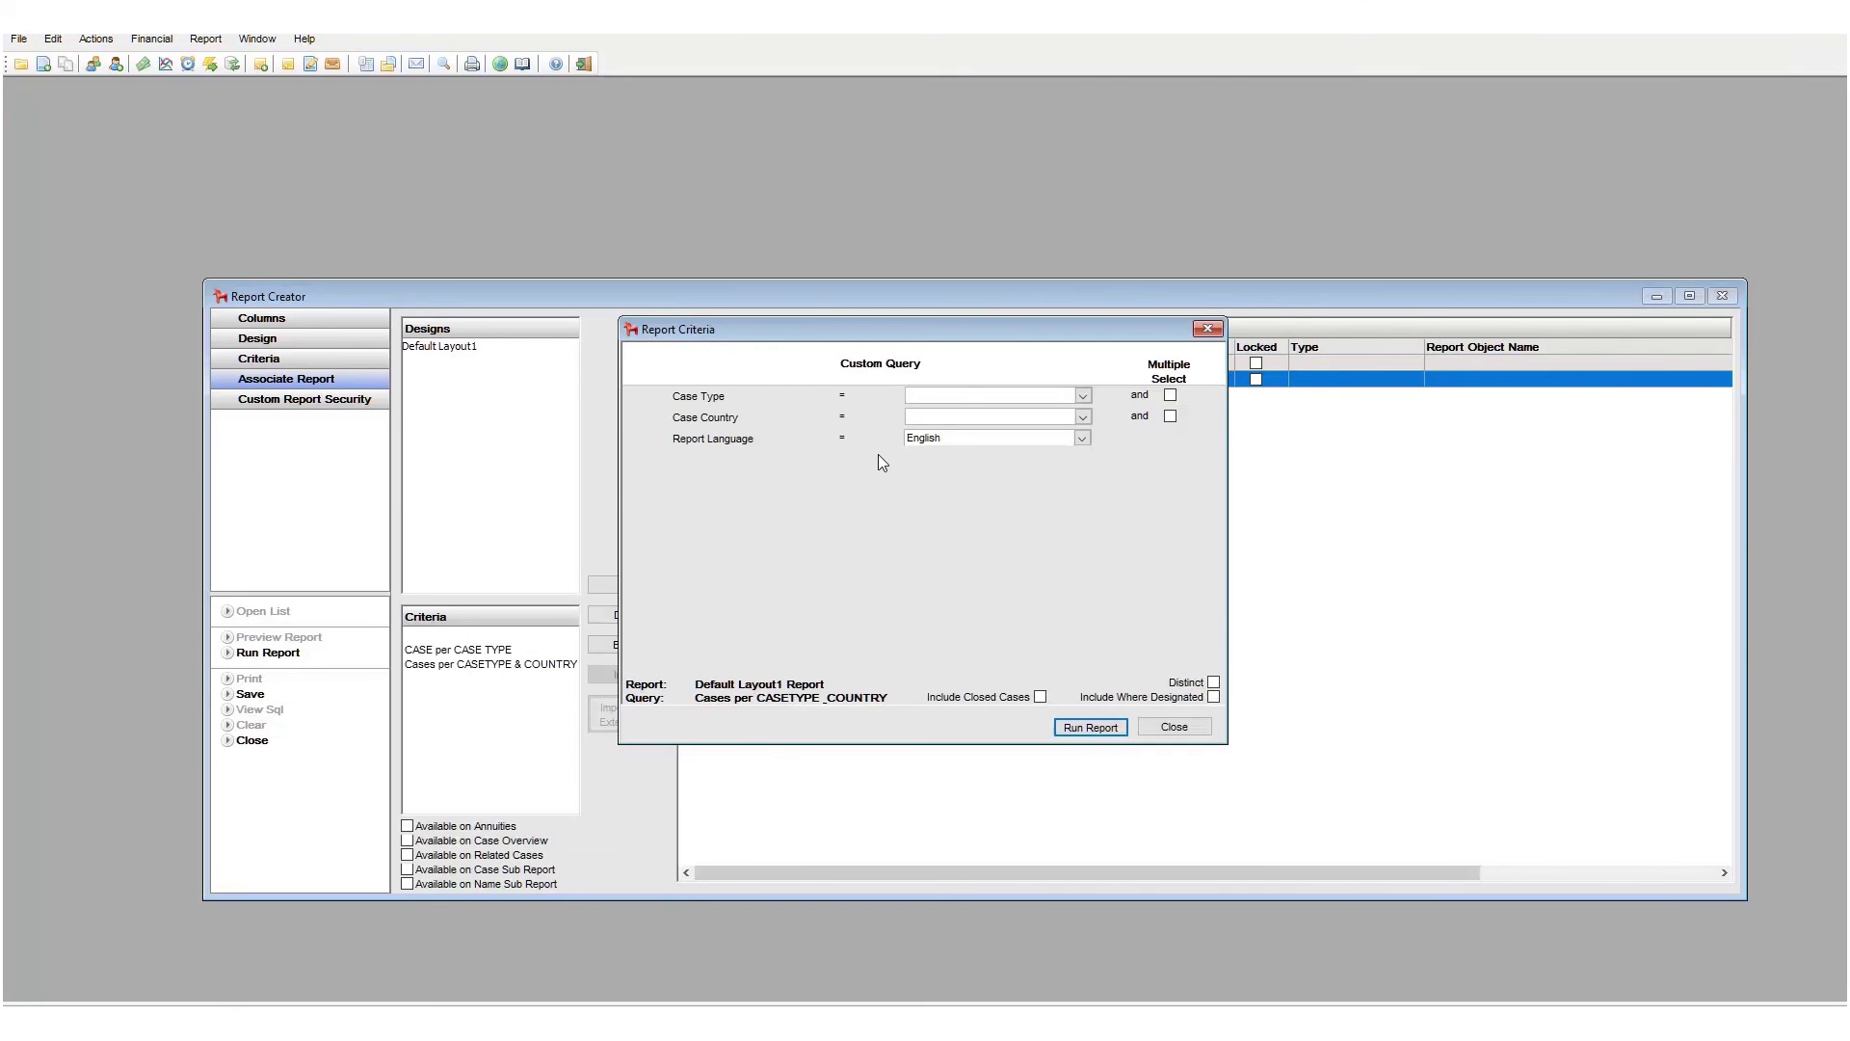